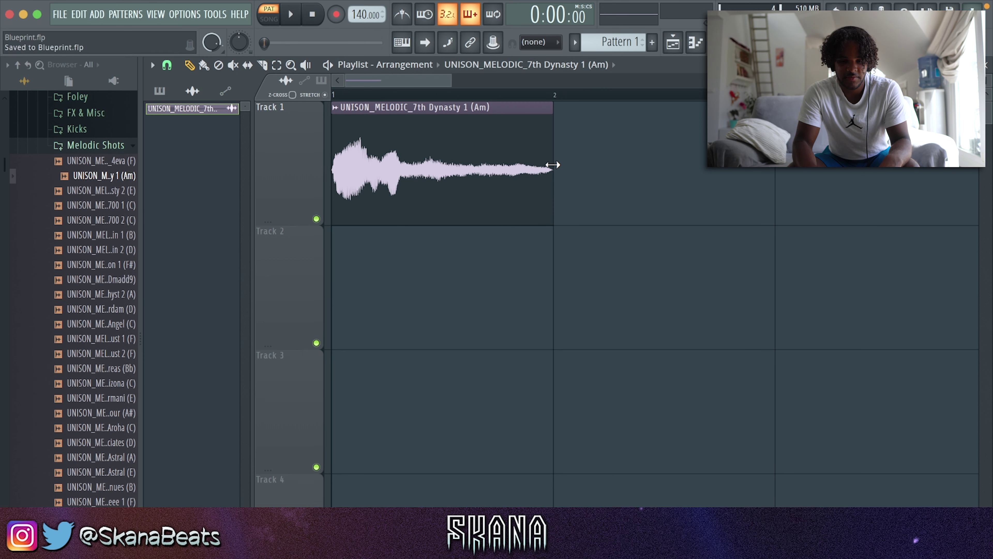
- Repeat the 7th Dynasty 1 (Am) clip across four bars on Track 1 and pitch a unique fourth-bar copy down 500 cents
key("space")
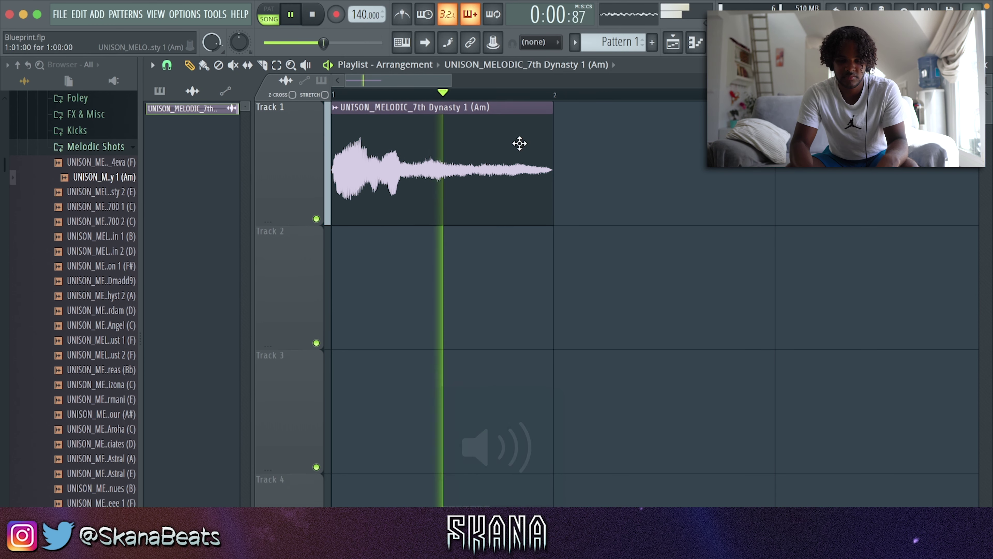
left_click(557, 149)
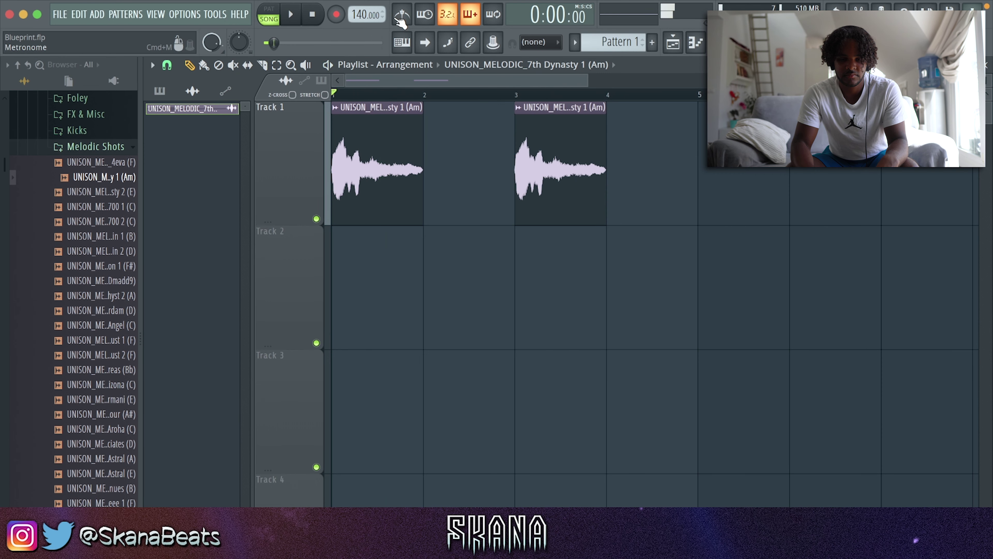
double_click(443, 213)
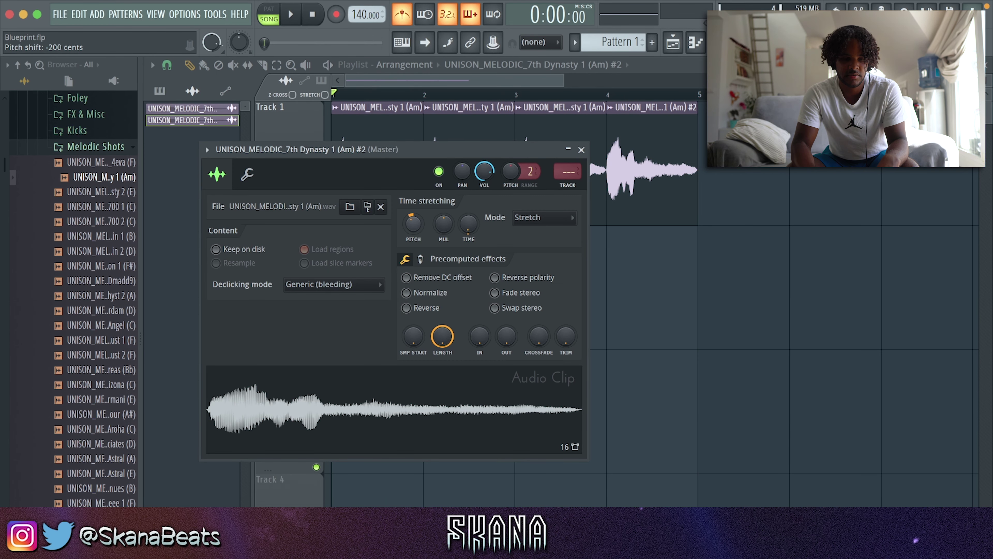
key("space")
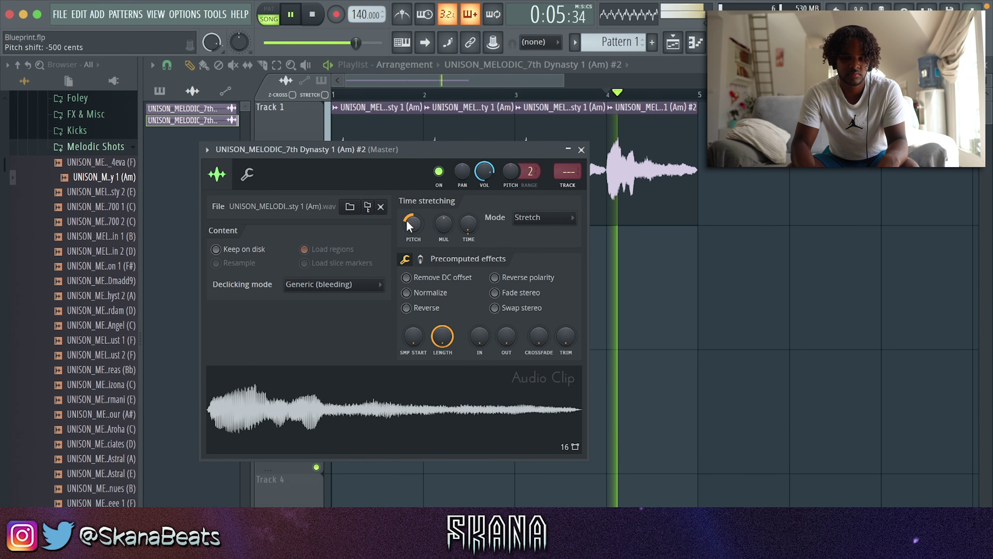
right_click(600, 272)
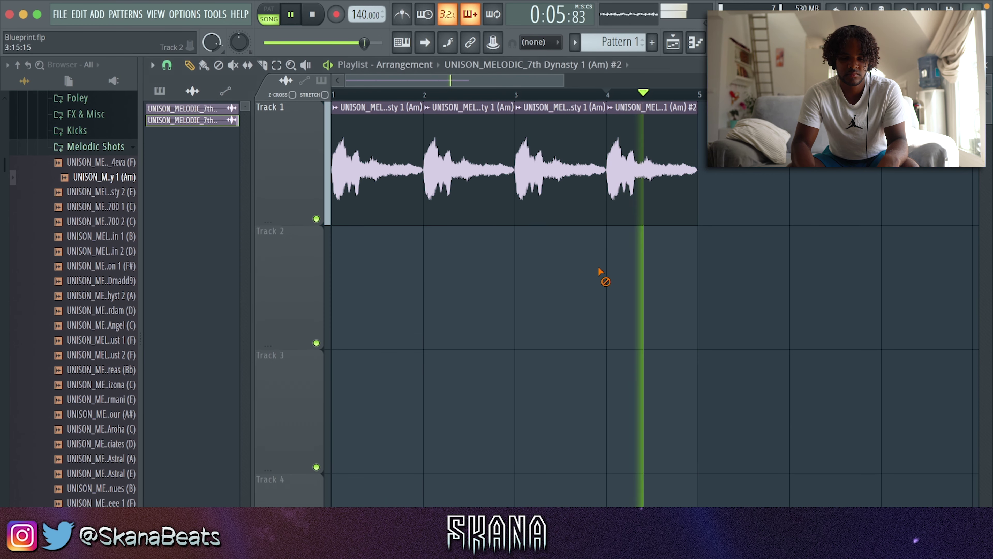
- Replace the third-bar clip with the pitched-down copy on Track 2 and duplicate the four-bar arrangement
left_click(535, 295)
right_click(558, 196)
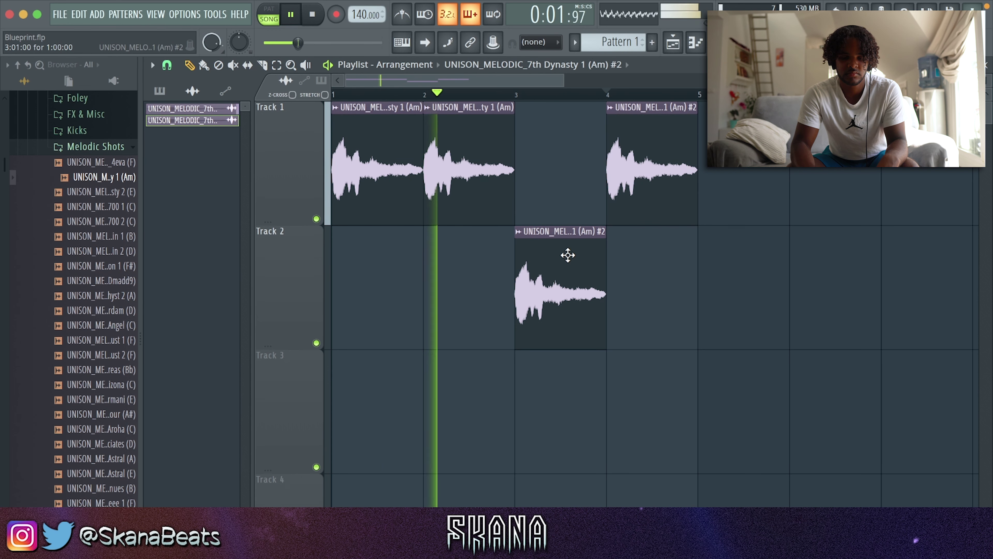
key("ctrl+a")
key("ctrl+b")
key("ctrl+d")
- Select the two pitched-down clips on Track 2 and move them up to Track 1
right_click(508, 267, "ctrl")
left_click_drag(461, 270, 874, 294)
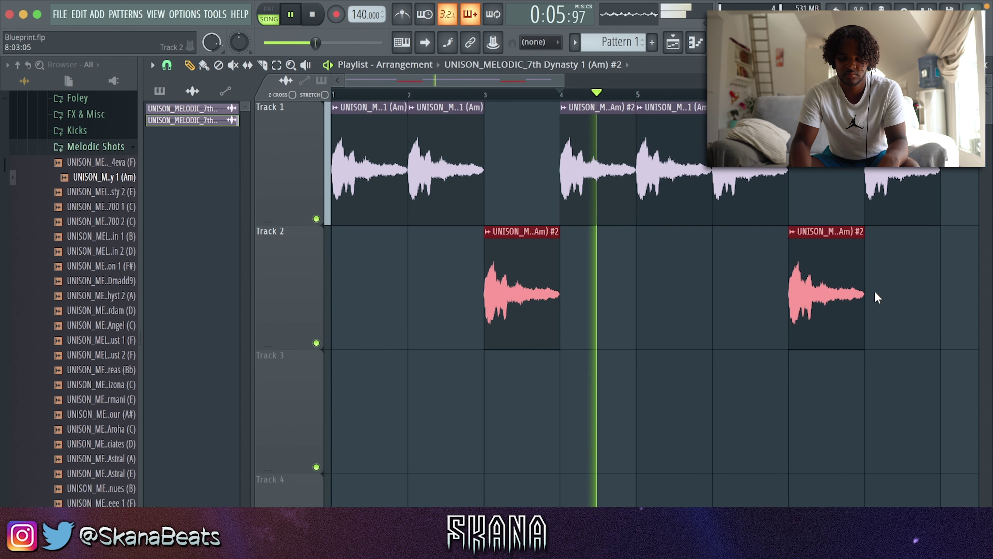
key("shift+Up")
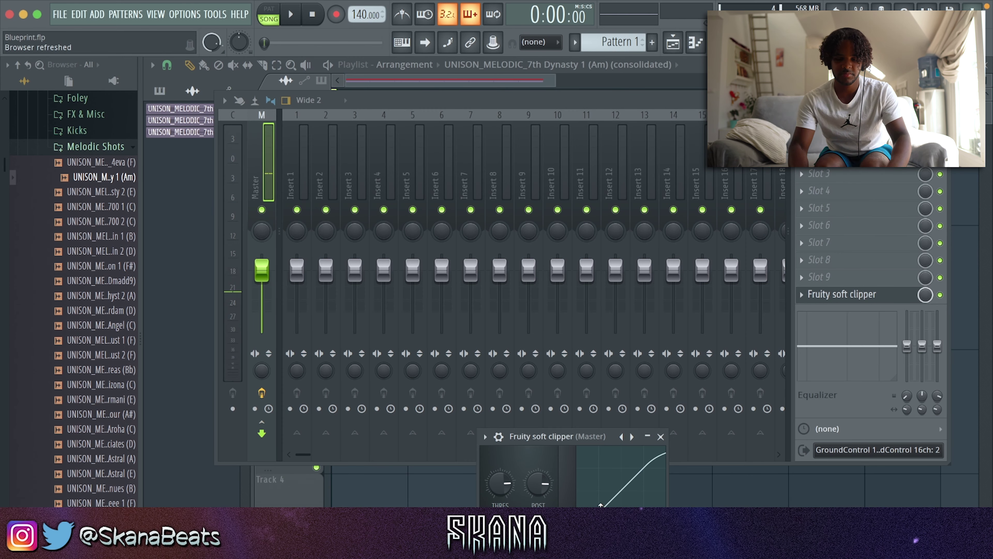
- Route the consolidated 7th Dynasty clip to a free mixer track
right_click(799, 499)
double_click(638, 198)
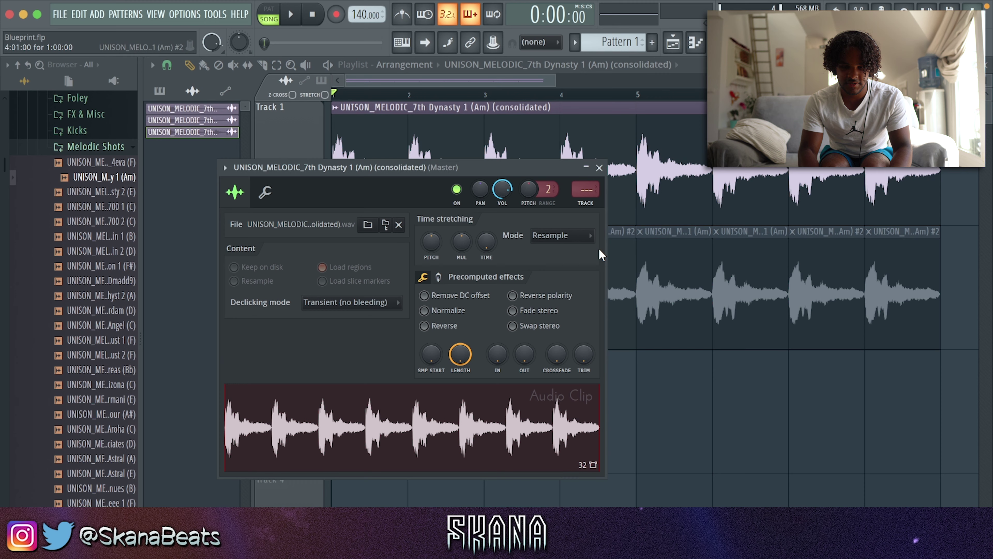
key("ctrl+l")
- Add Portal to the consolidated clip's mixer track and load the Vox Motion preset
left_click(802, 208)
left_click(503, 80)
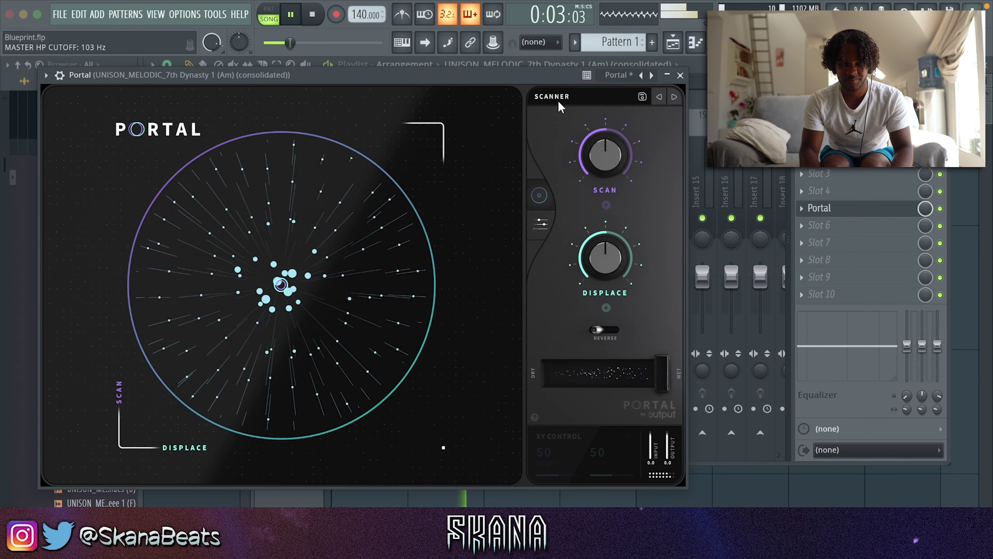
left_click(557, 99)
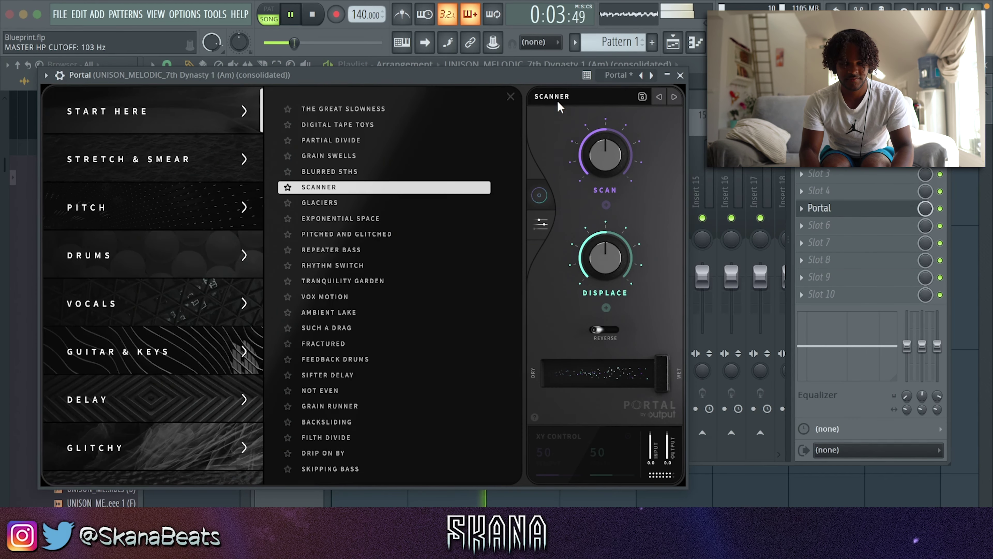
left_click(324, 297)
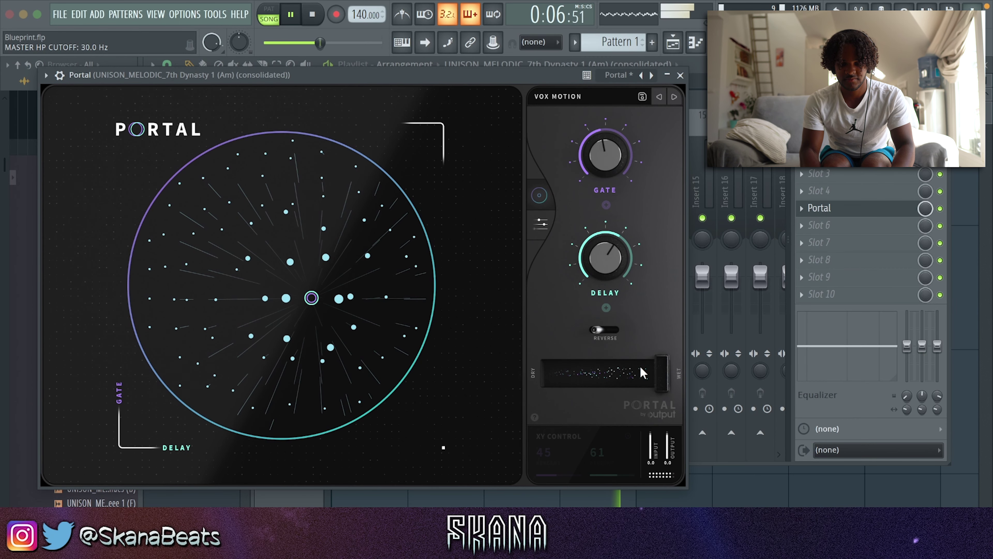
left_click(557, 96)
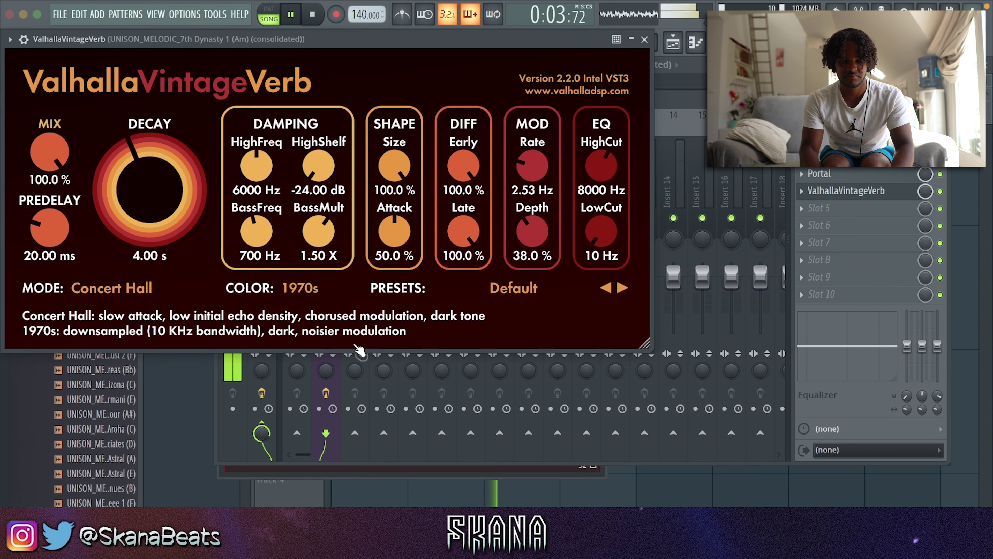
- Set the ValhallaVintageVerb decay to 1.08 s, reduce its mix and raise the low cut
left_click_drag(149, 187, 51, 164)
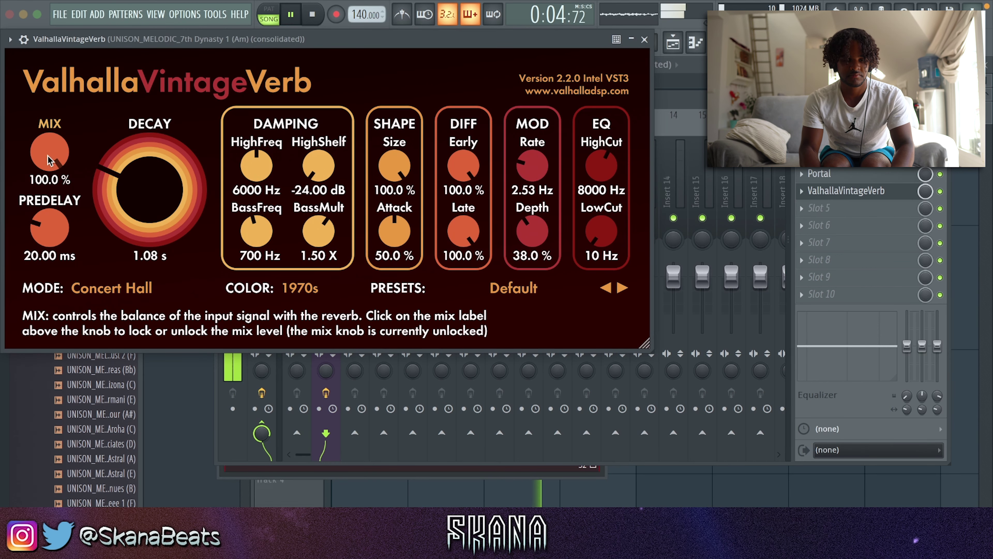
left_click_drag(44, 208, 47, 224)
left_click_drag(611, 230, 605, 133)
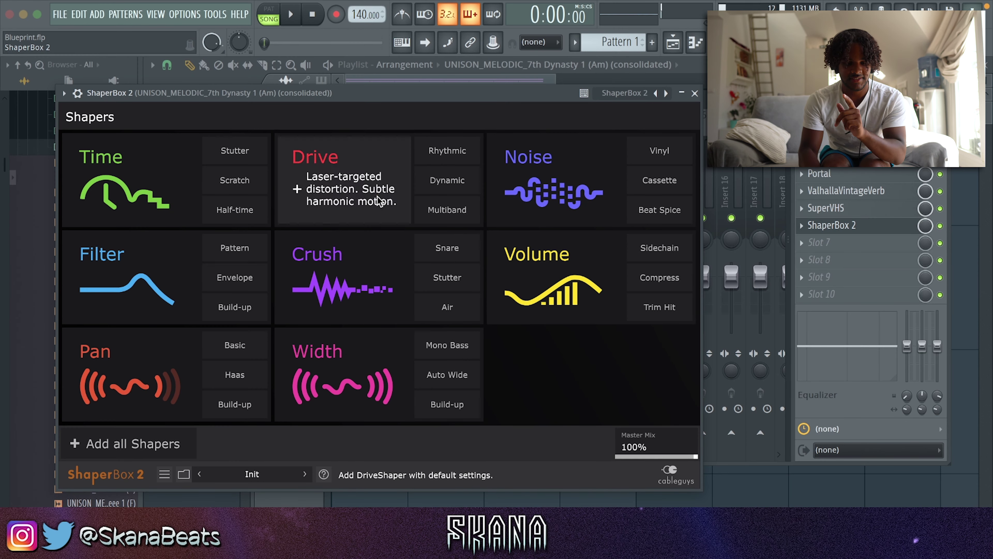
- Add a Drive shaper in ShaperBox 2 with a single-pulse Hits 1 shape and a 12% mix
left_click(385, 207)
left_click(231, 413)
left_click(221, 417)
key("space")
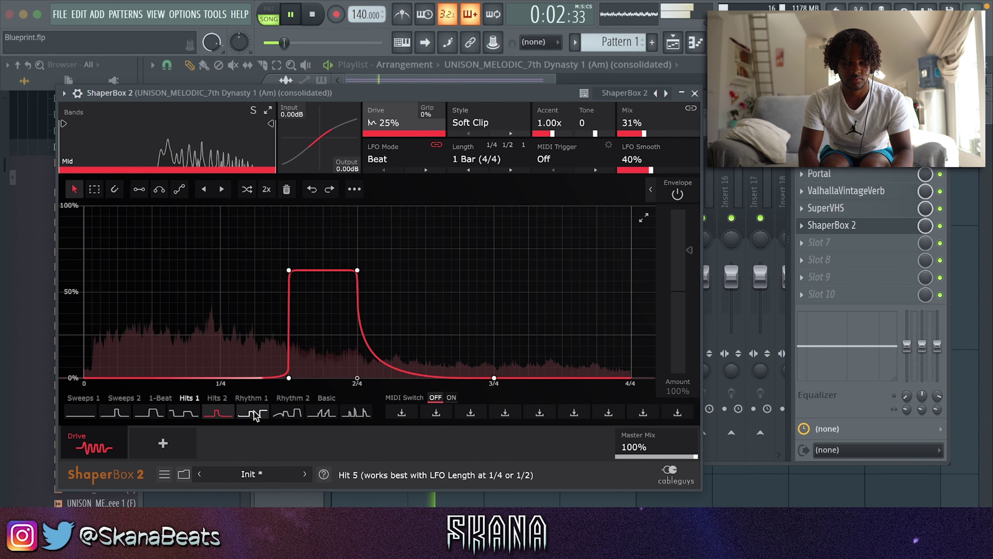
left_click_drag(628, 133, 630, 133)
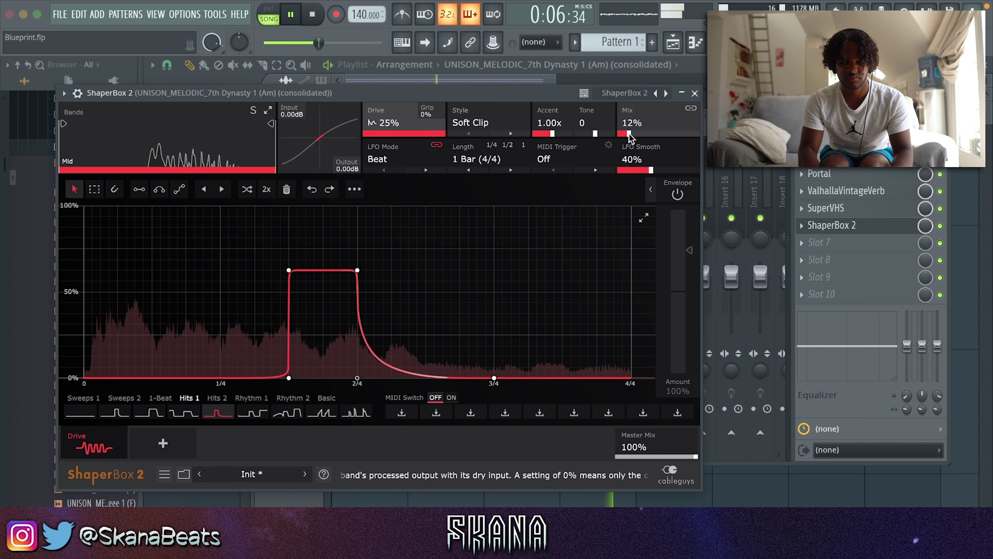
- Add the Auto Wide Width shaper and a Filter shaper with a sine wave, 20% mix and 79% LFO smoothing
left_click(163, 443)
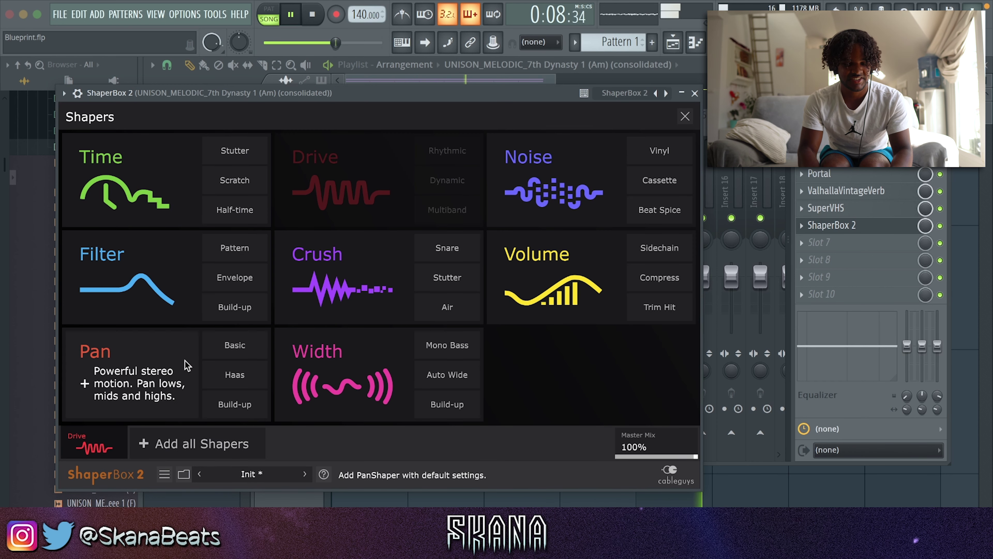
left_click(432, 376)
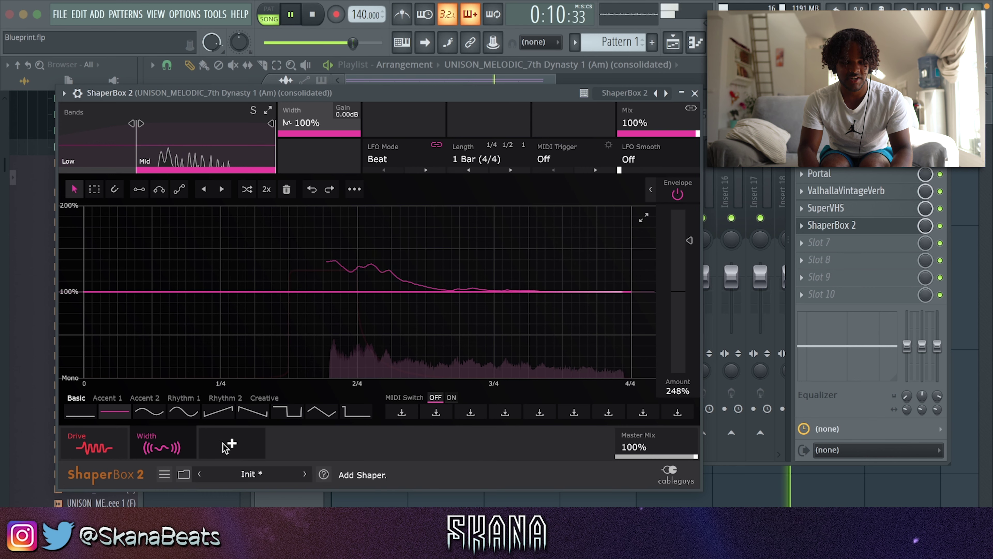
left_click(226, 443)
left_click(133, 266)
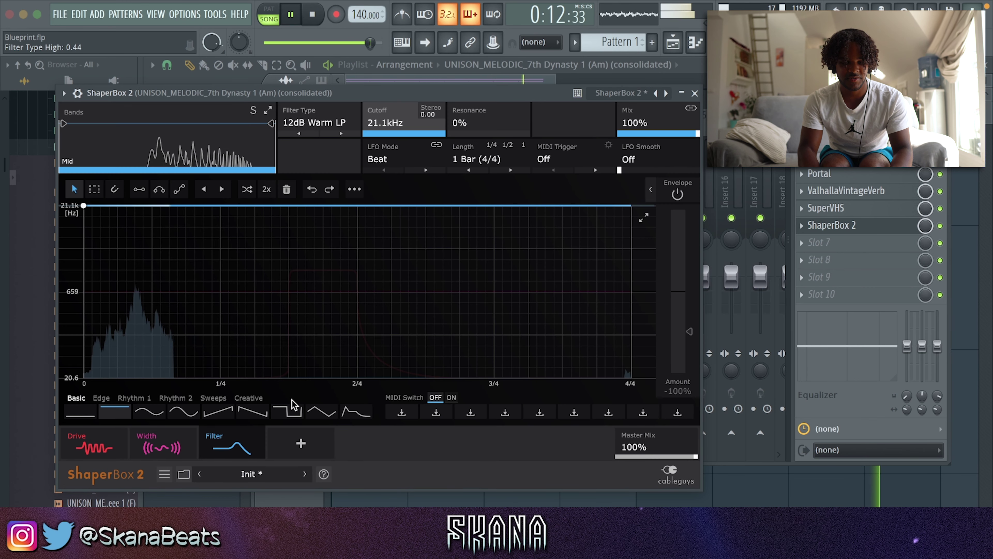
left_click(150, 411)
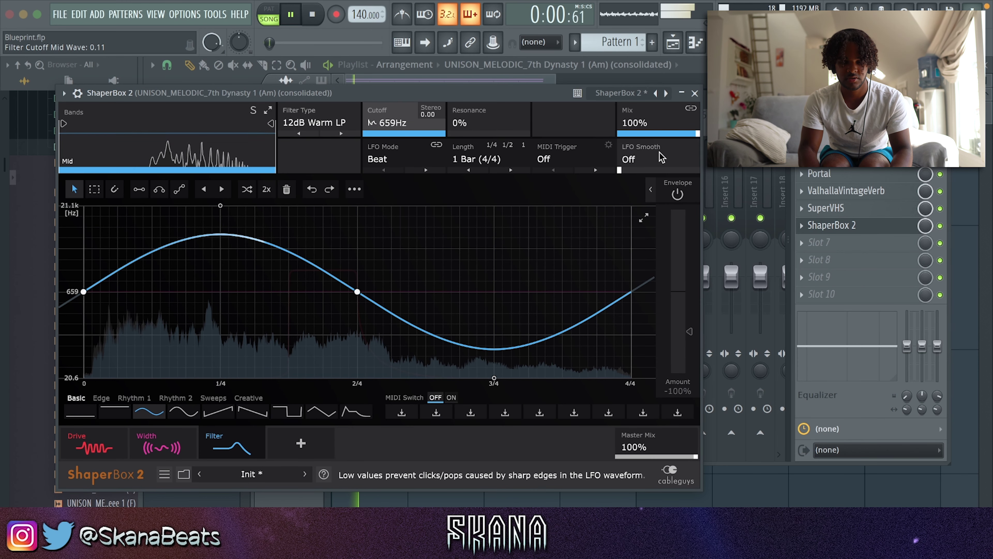
left_click_drag(640, 138, 648, 96)
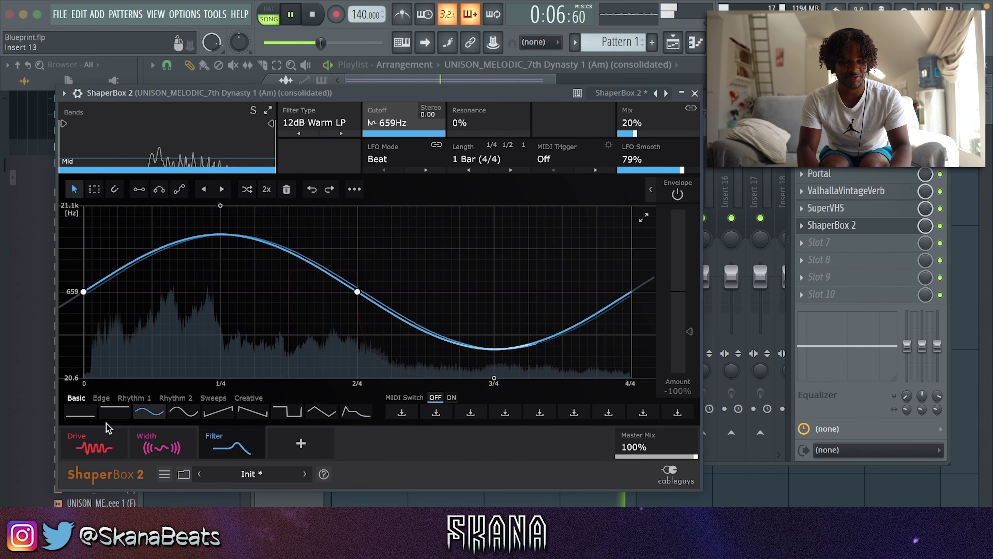
- Set the Drive shaper's mix to 11%
left_click(108, 431)
left_click_drag(630, 134, 630, 135)
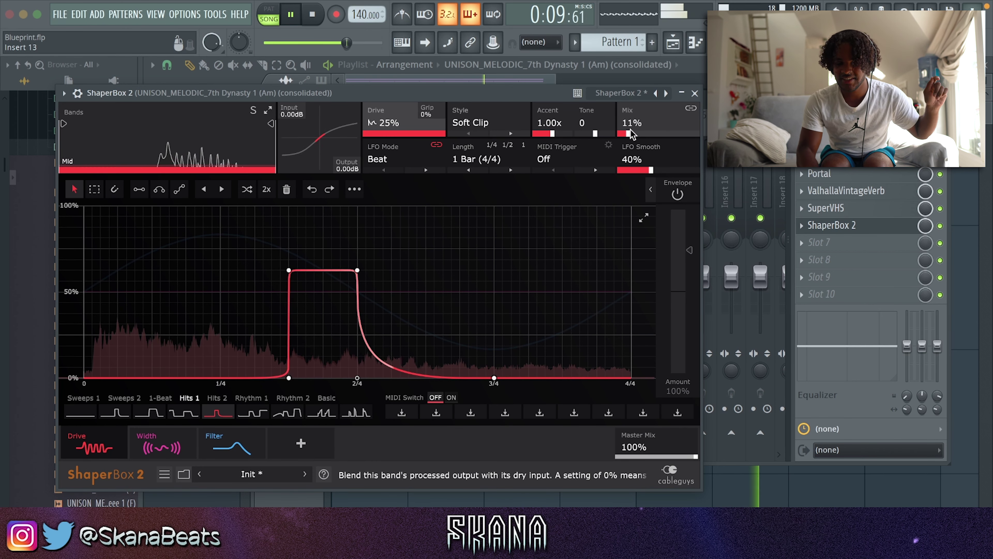
- Add a Time shaper with a Reverse shape affecting the last quarter of the bar and set its mix to 76%
left_click(283, 453)
left_click(148, 172)
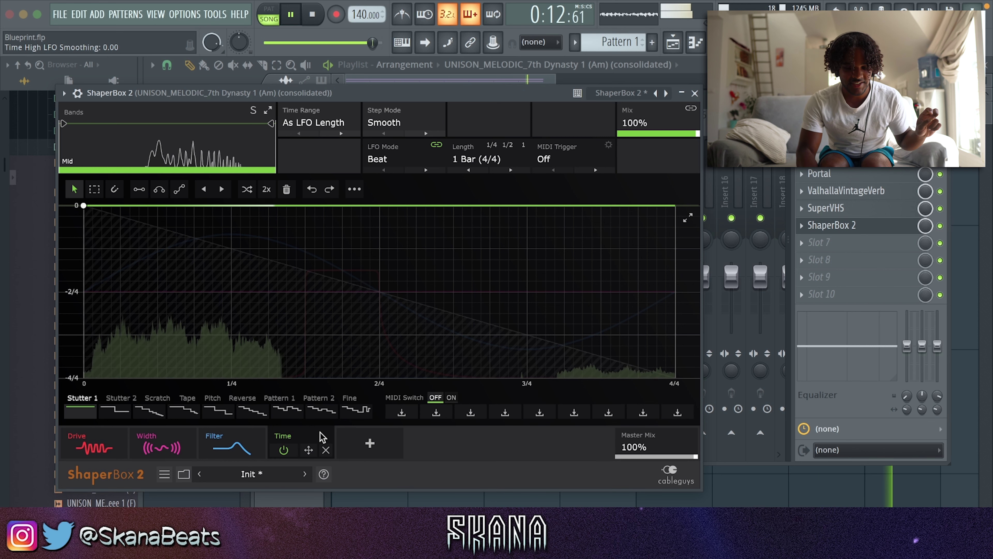
left_click(206, 398)
left_click(242, 397)
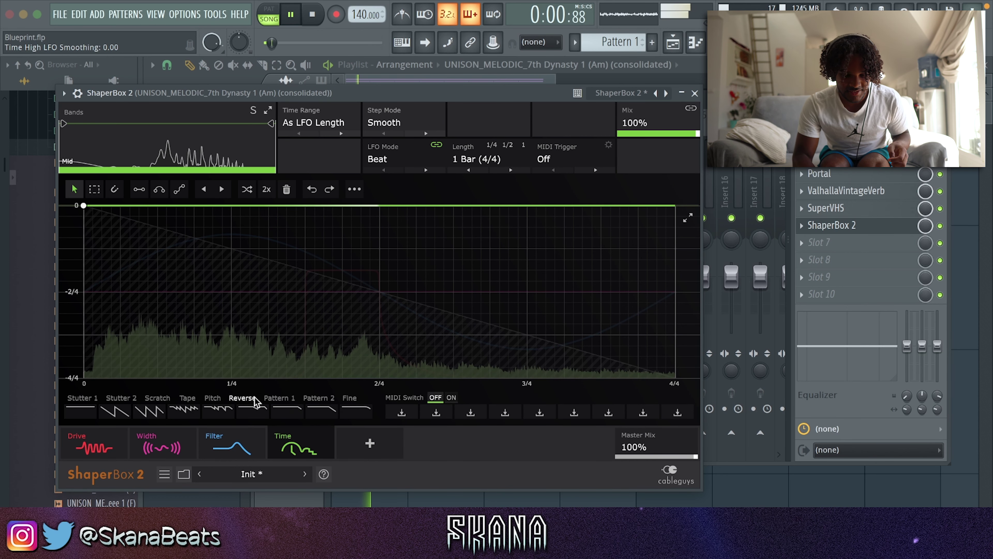
left_click(322, 410)
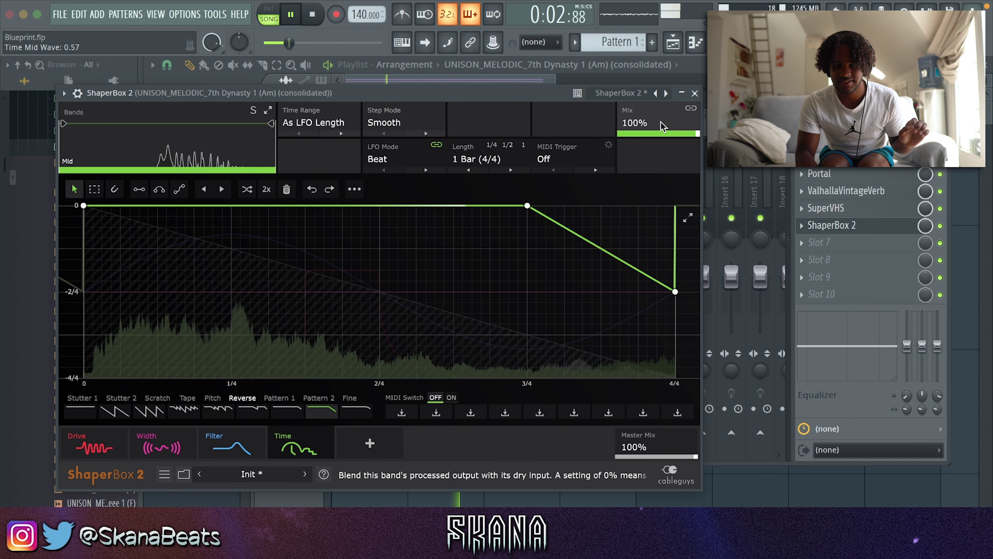
left_click_drag(698, 133, 686, 133)
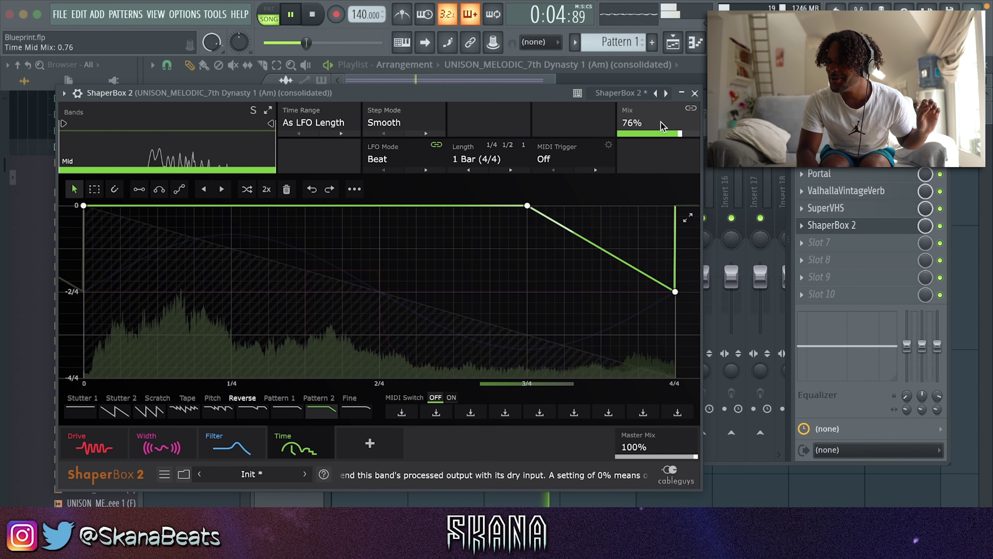
- Reduce the Drive shaper's mix to 4%, close ShaperBox 2 and save the project
mouse_move(130, 435)
left_click(94, 446)
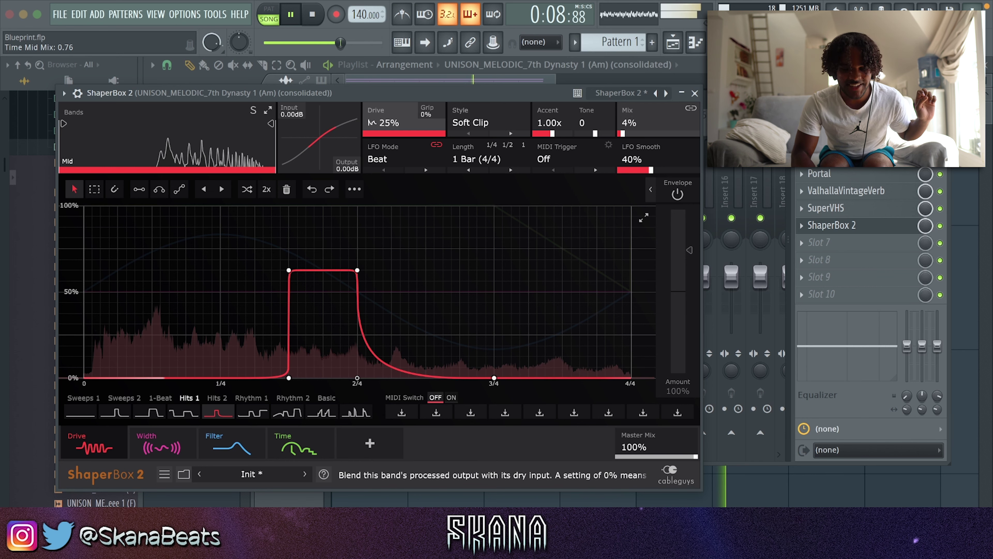
left_click_drag(623, 133, 621, 133)
left_click(694, 93)
key("super+s")
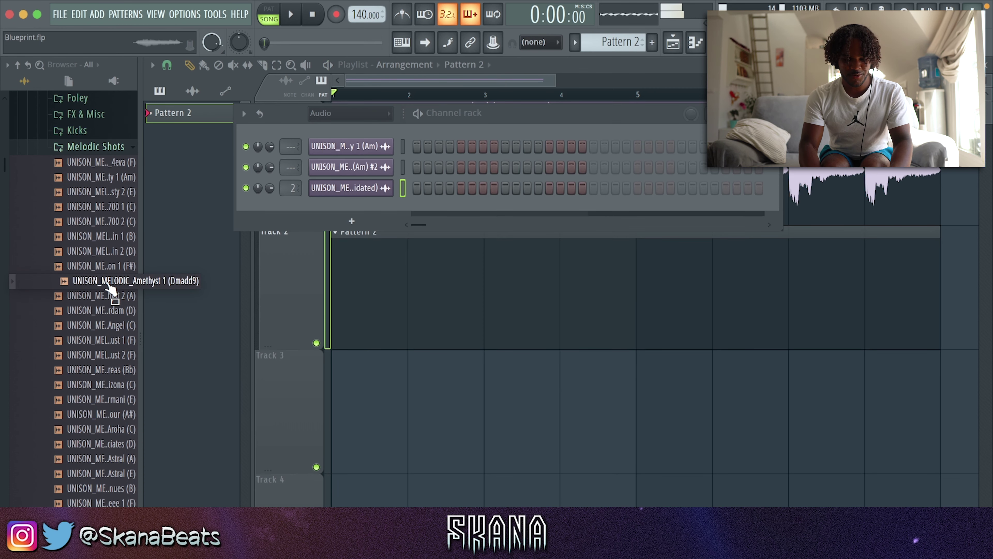
- Place the Amethyst 1 (Dmadd9) sample on Track 3 and lower the pitch of a unique copy of it
left_click_drag(111, 289, 340, 372)
left_click_drag(498, 364, 490, 451)
key("c")
key("p")
double_click(465, 438)
key("Escape")
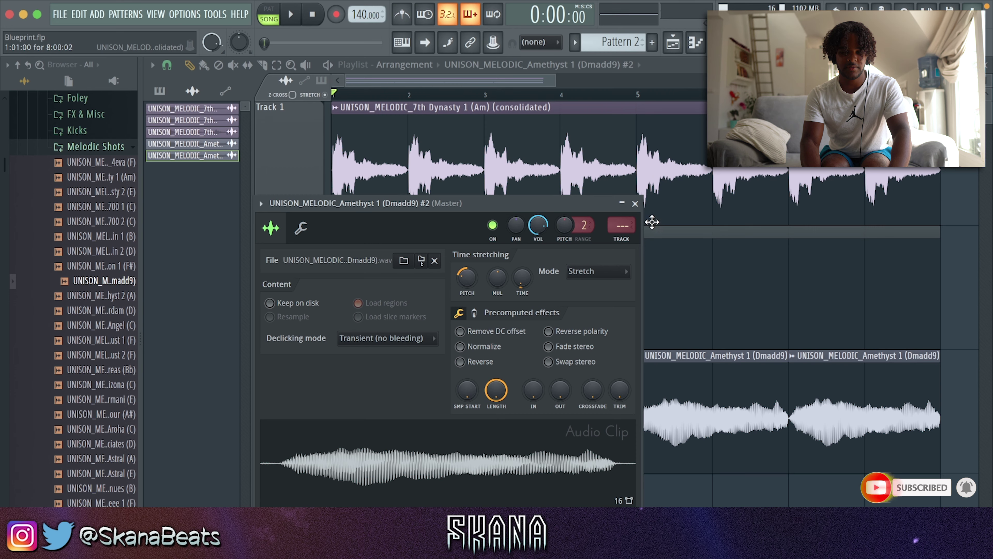
left_click(635, 203)
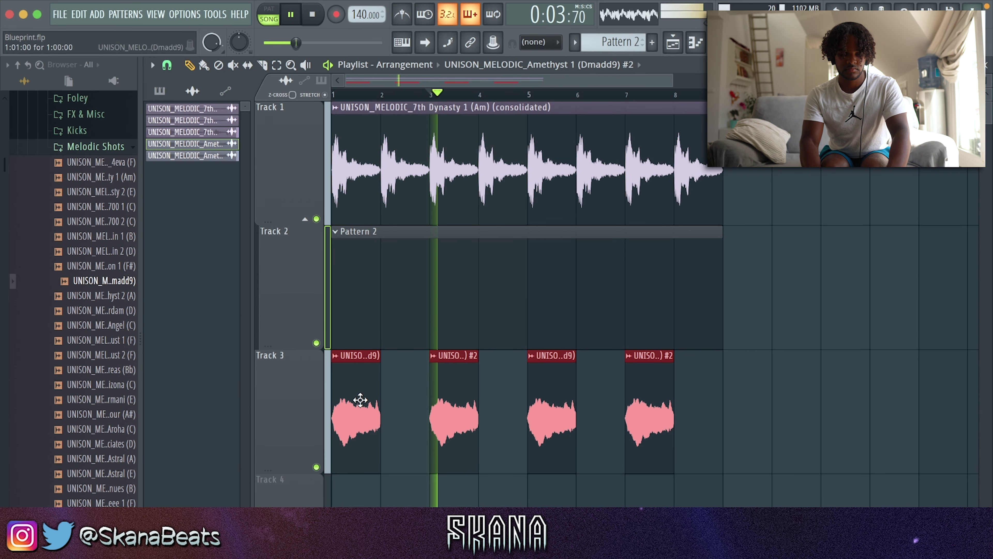
- Duplicate the four selected Amethyst clips one bar over to fill the gaps on Track 3
left_click_drag(359, 404, 417, 401)
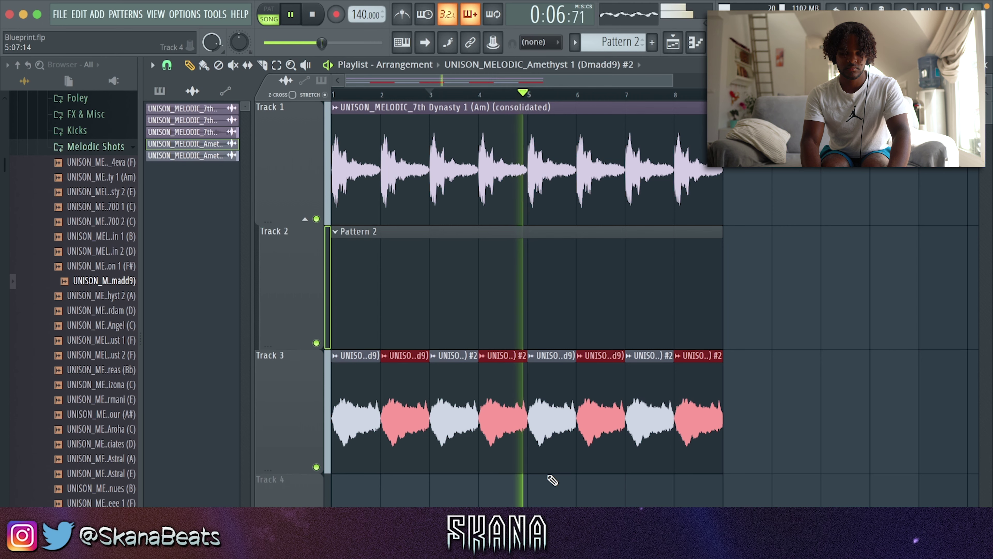
left_click(549, 477, "super")
- Route the Amethyst clip to mixer track 3 and load the 01 Basic Plate preset in its Crystalline reverb
double_click(551, 442)
left_click(410, 319)
left_click(365, 370)
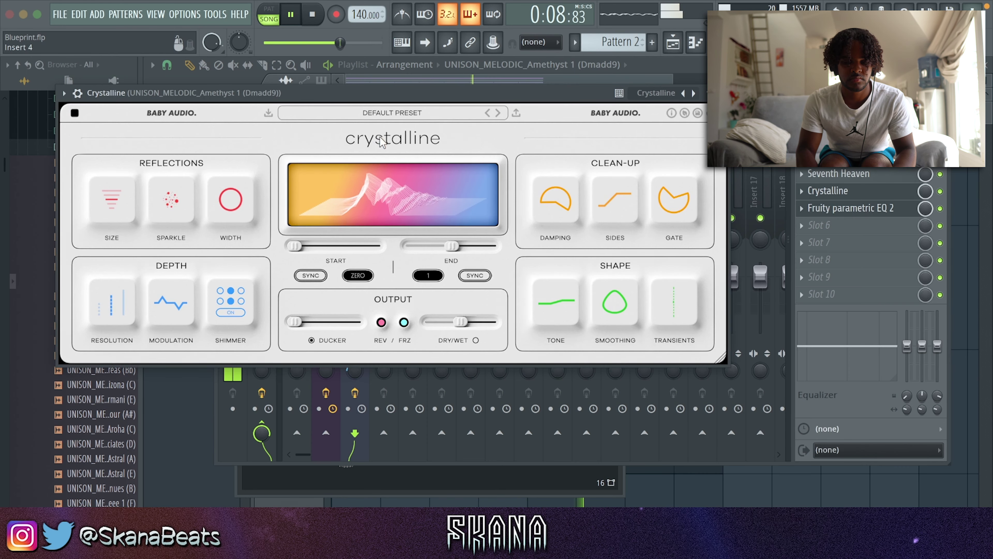
left_click(408, 115)
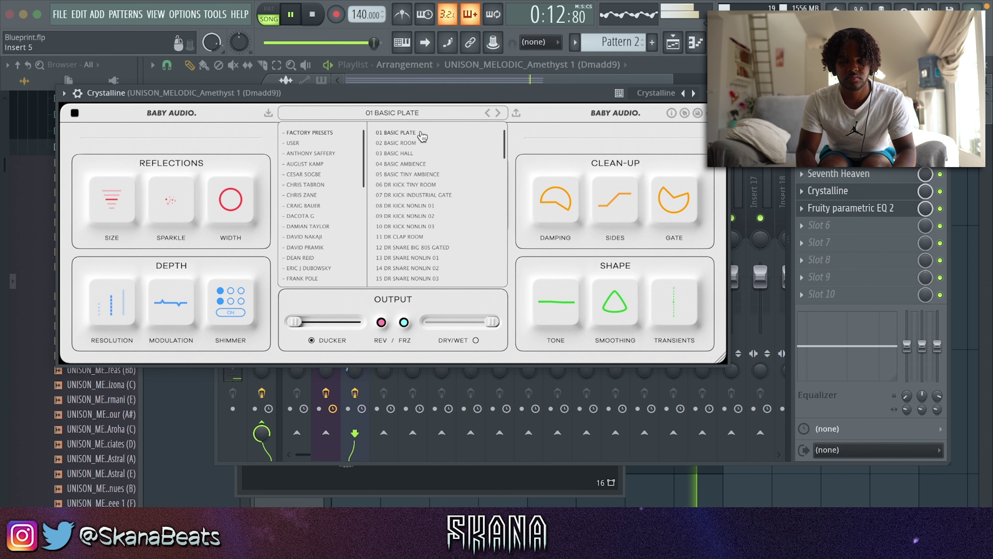
left_click(721, 93)
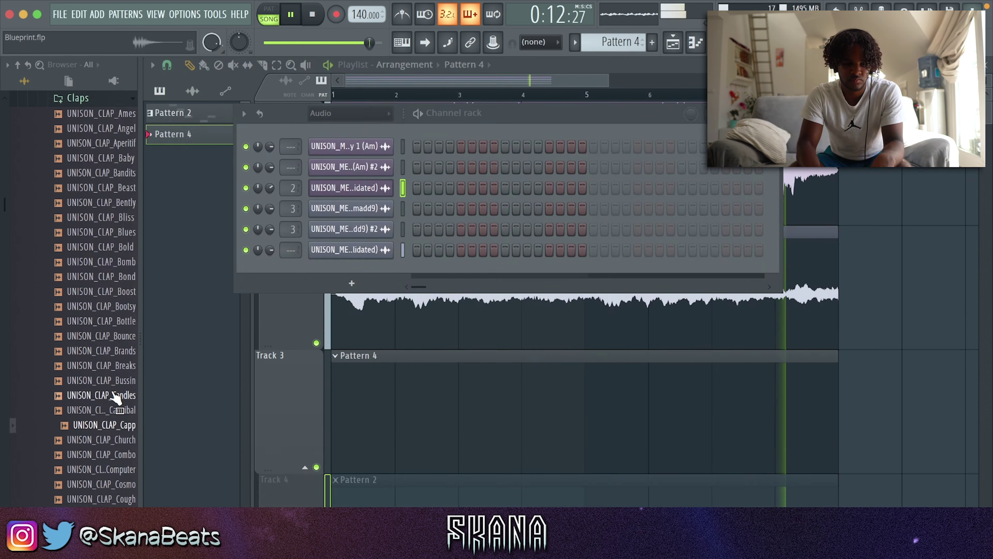
- Layer UNISON_CLAP_Cradle over UNISON_CLAP_Coupe in Pattern 4, give the Cradle clap a fine time shift of 0:01 and route it to mixer track 5
left_click_drag(109, 409, 346, 264)
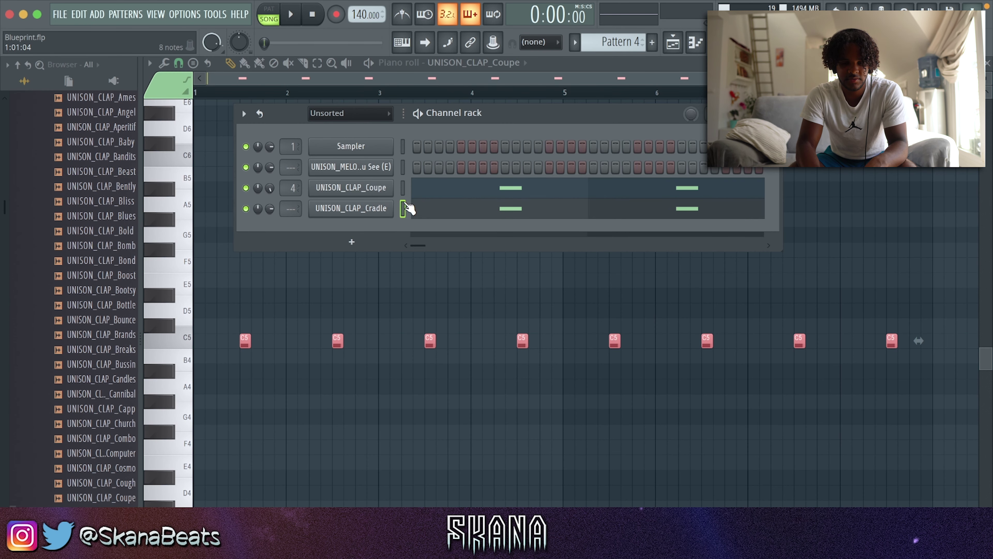
left_click(350, 208)
left_click(229, 156)
left_click(259, 157)
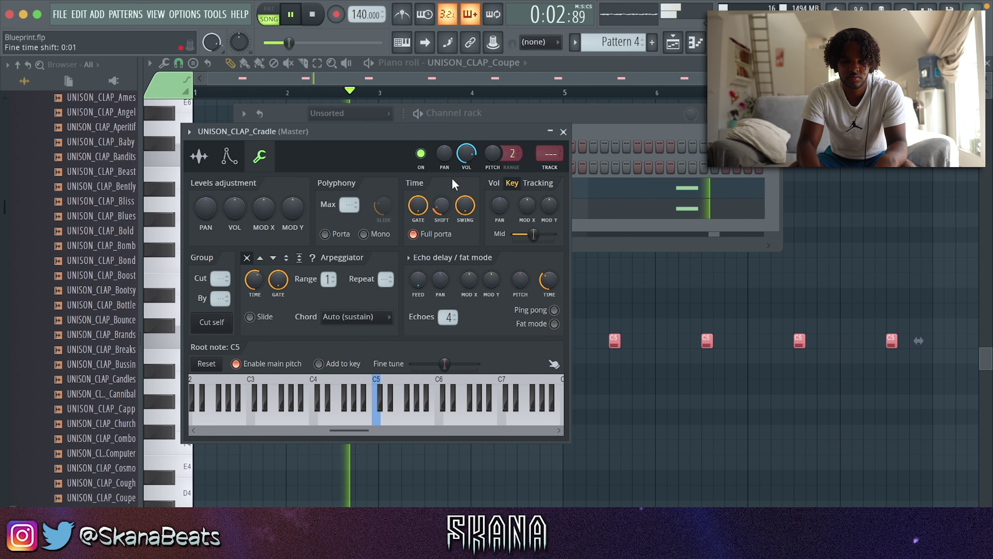
key("F9")
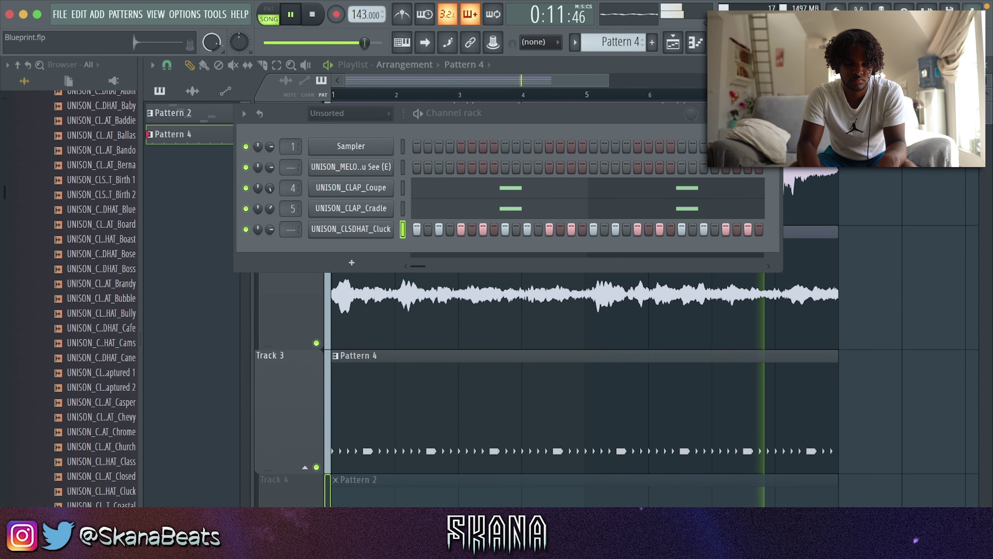
- Replace the Cluck closed hat in Pattern 4 with UNISON_CLSDHAT_Cope and check its sampler settings
scroll(350, 229, "down", 3)
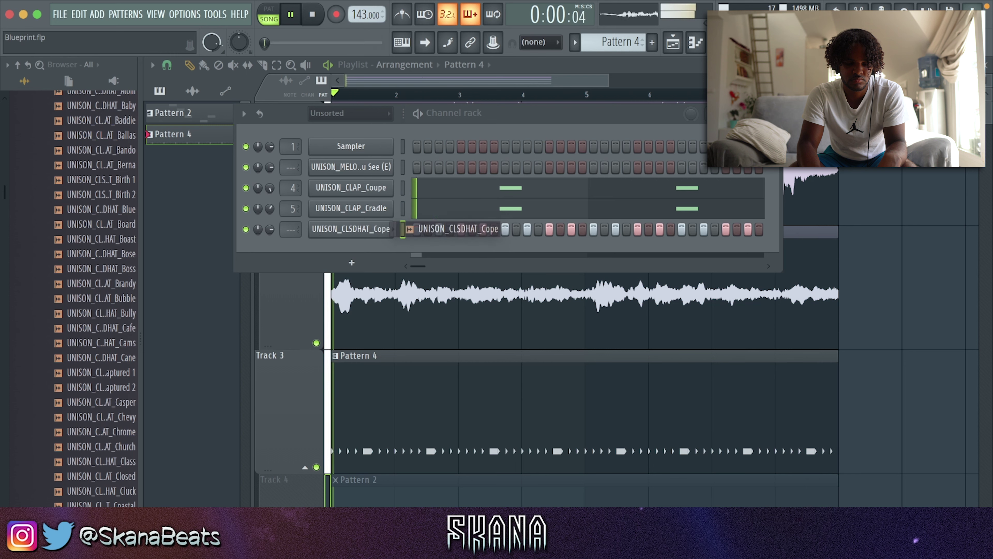
left_click(351, 229)
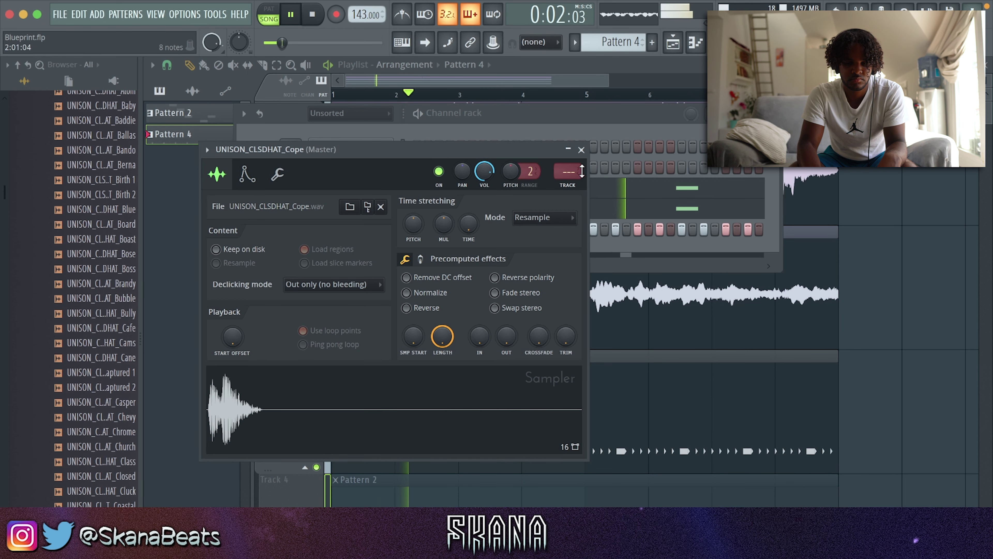
left_click(581, 150)
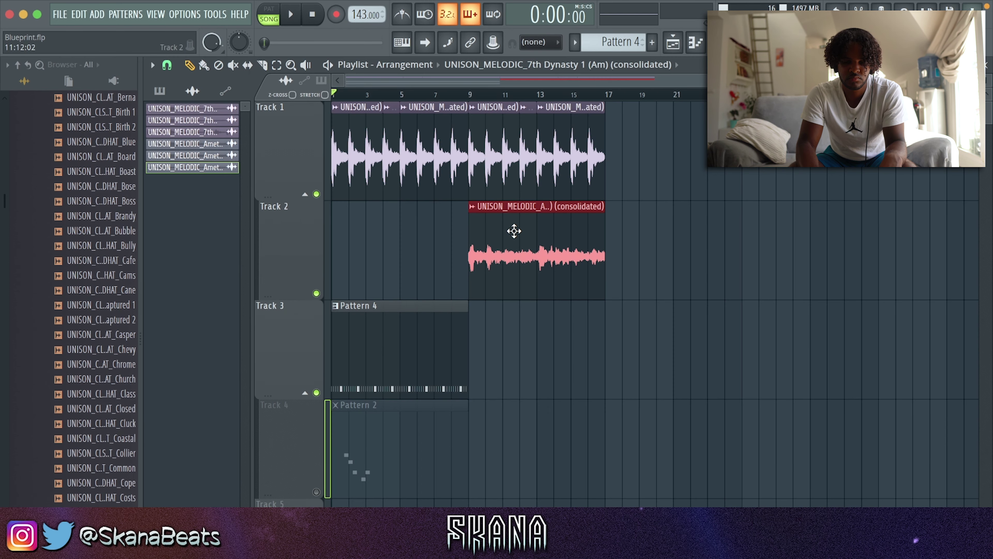
- Duplicate the Amethyst clip on Track 2 eight bars over and render the selected melodic clips into one consolidated audio clip
left_click_drag(514, 230, 652, 231)
left_click_drag(722, 270, 146, 125)
key("super+alt+c")
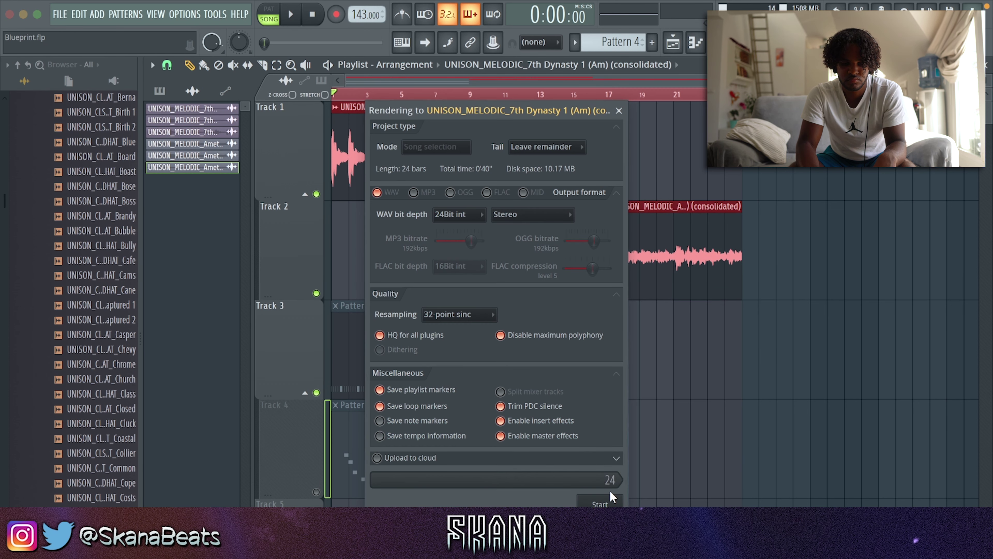
left_click(602, 504)
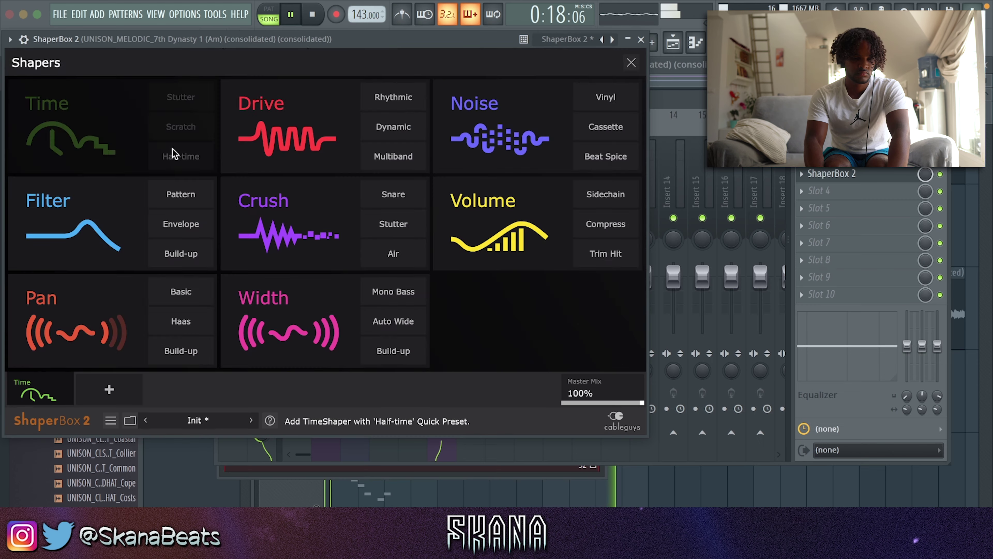
- Add a Half-time Time shaper in ShaperBox 2 to the consolidated melody and set the project tempo to 162 BPM
left_click(173, 149)
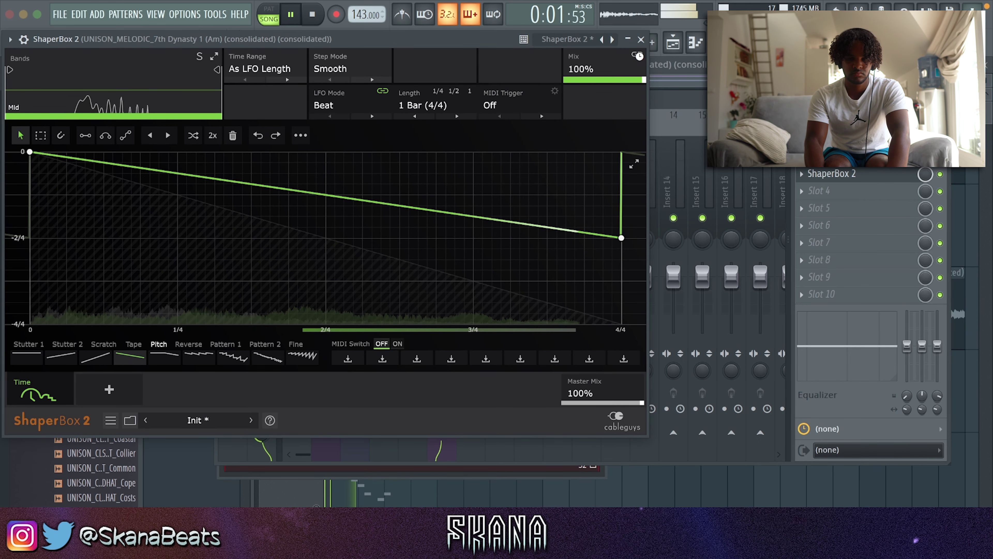
left_click(641, 39)
left_click_drag(362, 16, 363, 8)
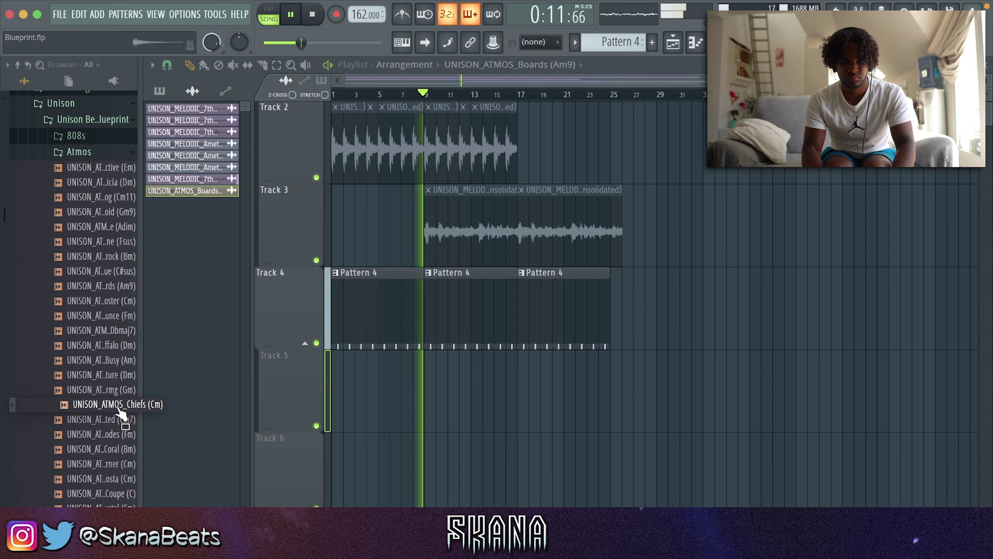
- Place UNISON_ATMOS_Coated (Cm7) at bars 1 and 5 of Track 5 and an adjusted unique copy at bars 9 and 13
left_click_drag(120, 411, 411, 417)
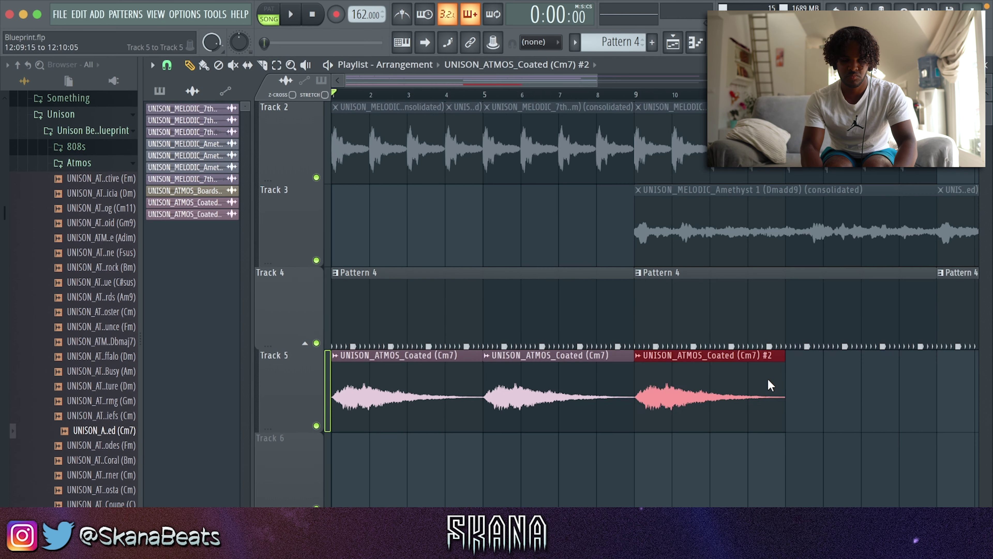
left_click(776, 381)
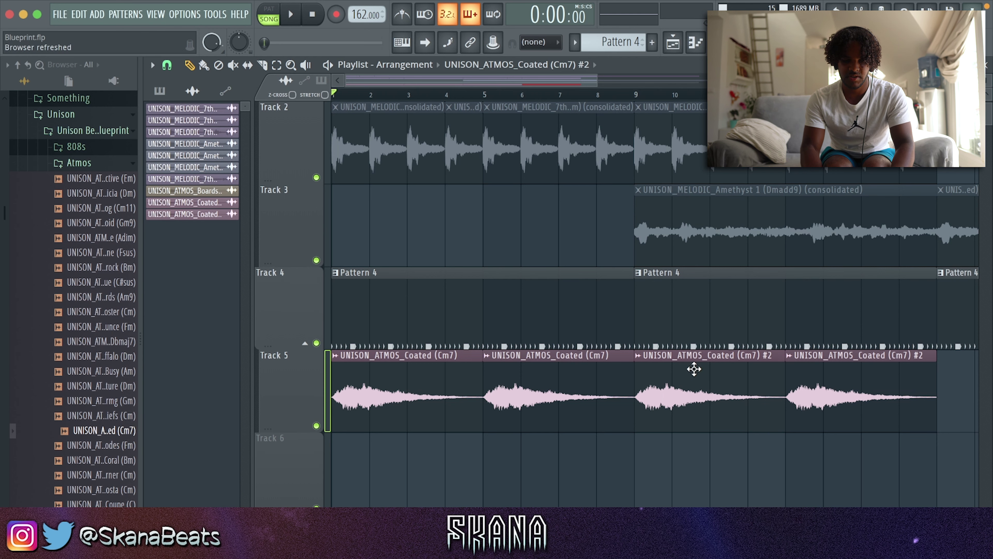
double_click(694, 366)
left_click(584, 291)
left_click(602, 328)
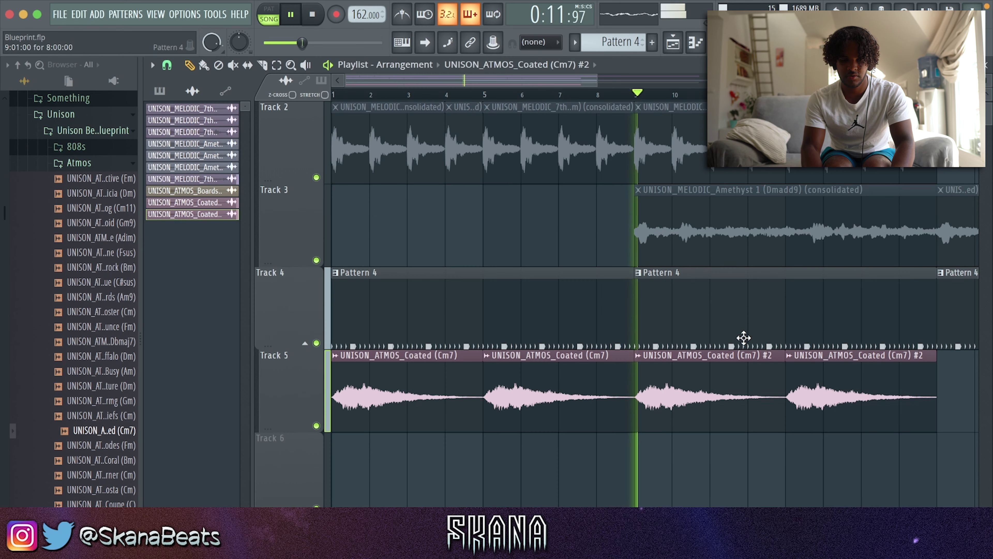
- Delete the Coated (Cm7) #2 clip at bar 13 and put a fresh copy of the bar 9 clip in its place
right_click(842, 406)
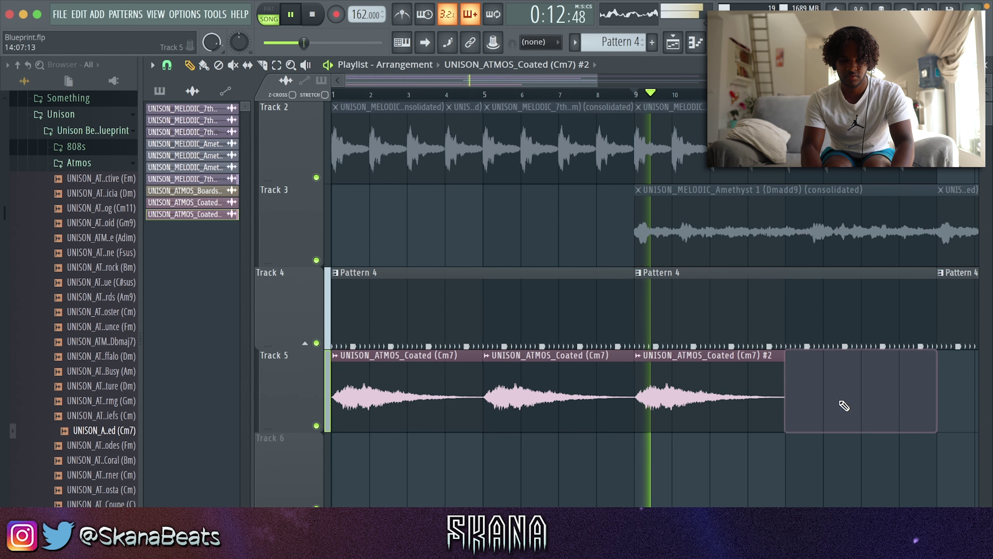
left_click(743, 401)
left_click_drag(744, 385, 894, 385)
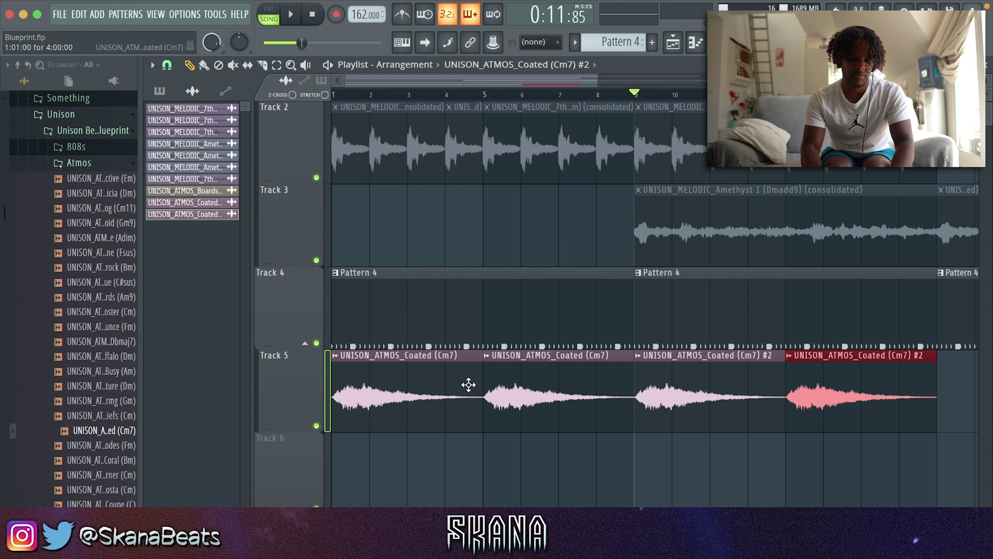
left_click(321, 16)
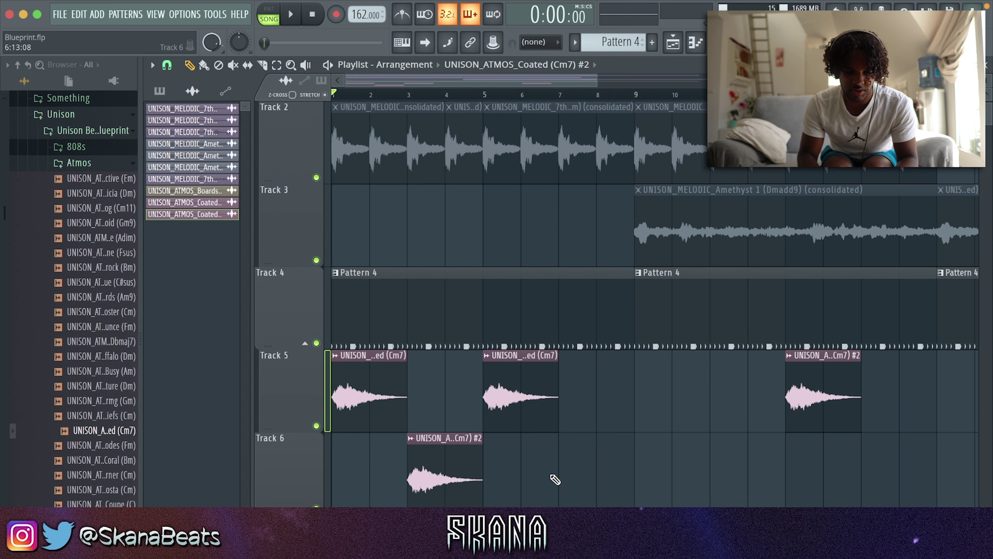
- Alternate two-bar Coated clips on Track 5 with Coated #2 clips at bars 3 and 7 of Track 6, and save the project
key("space")
left_click_drag(780, 429, 584, 496)
key("ctrl+s")
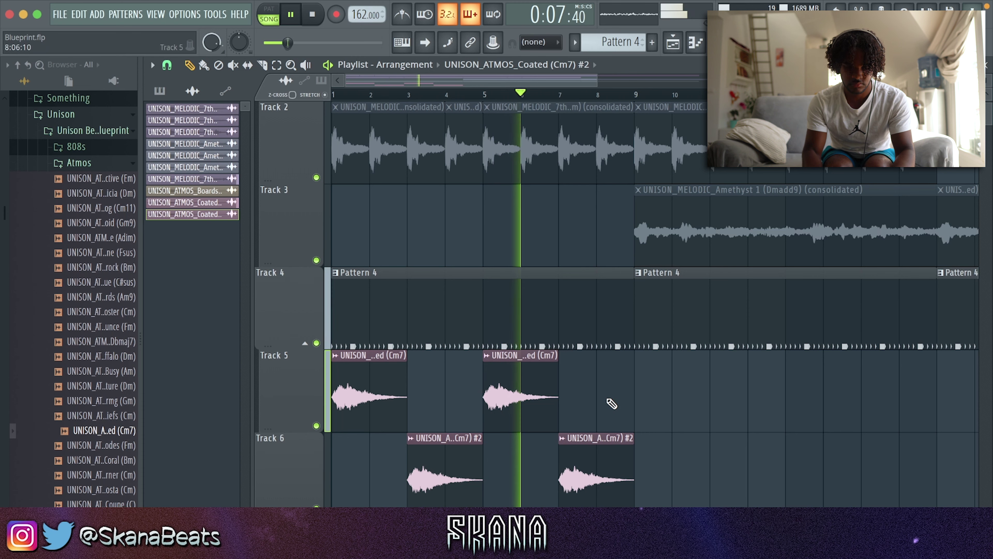
- Adjust the Coated (Cm7) clip's channel settings and repeat the alternating Track 5 and 6 clips over bars 9 to 16
double_click(530, 376)
right_click(462, 284)
left_click(491, 297)
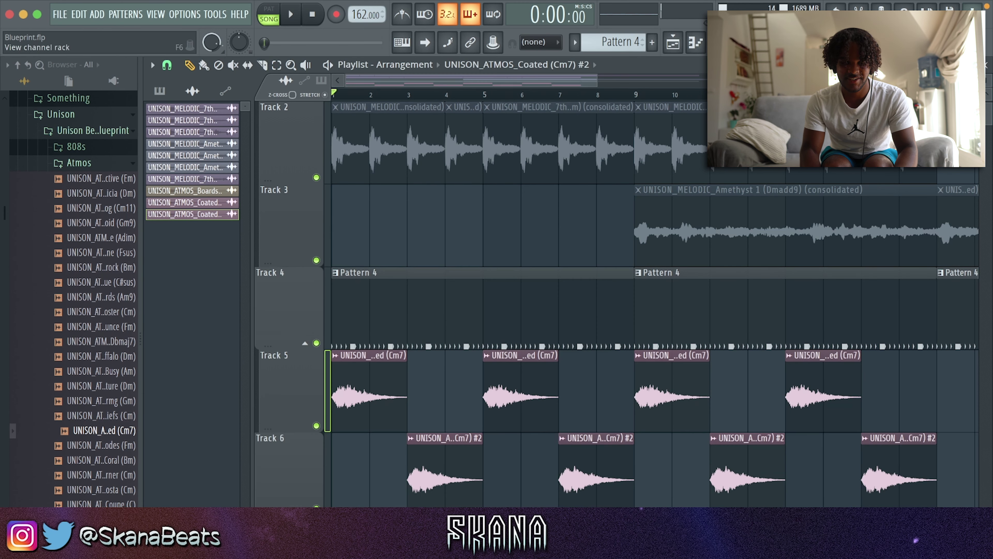
- Select mixer track 2, check the track levels during playback and save the project
left_click(718, 43)
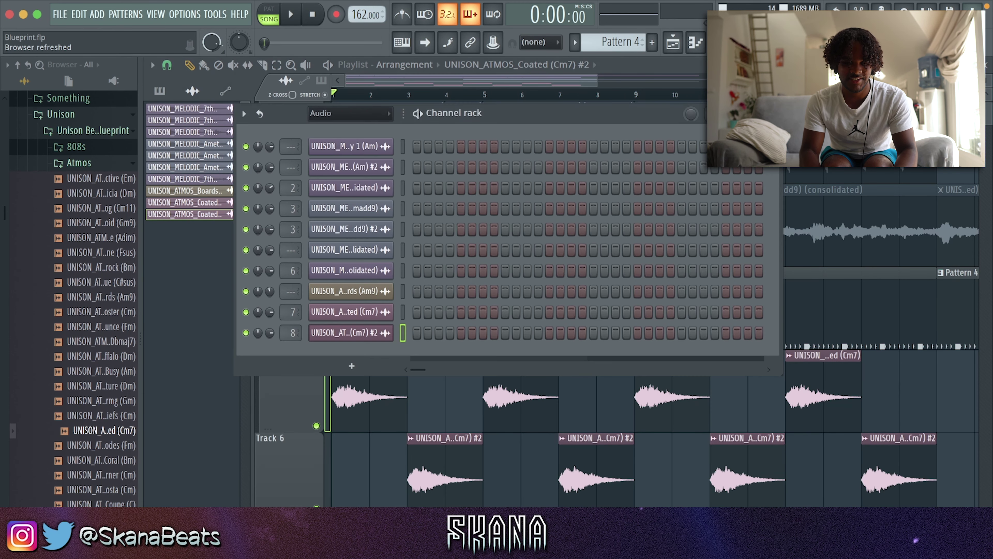
key("F9")
left_click(319, 159)
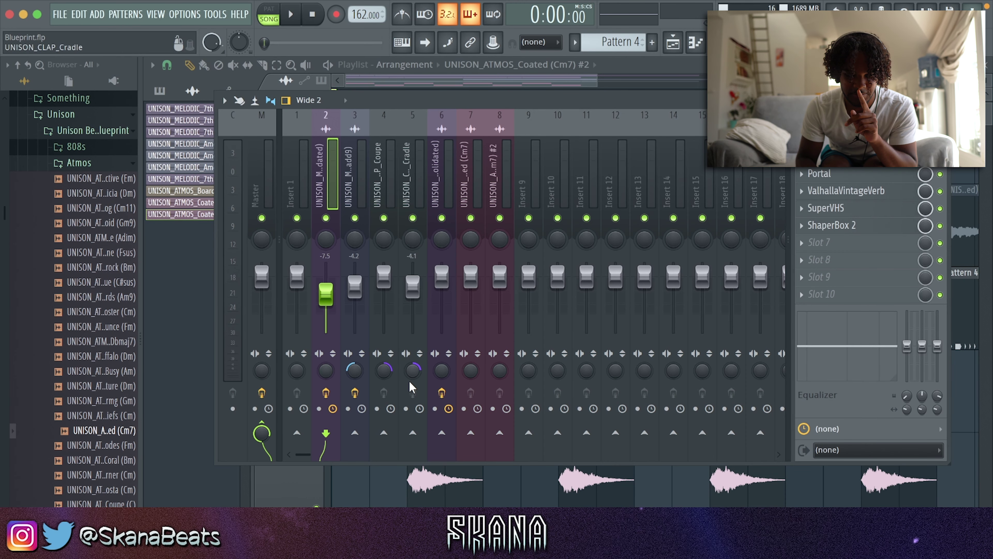
key("space")
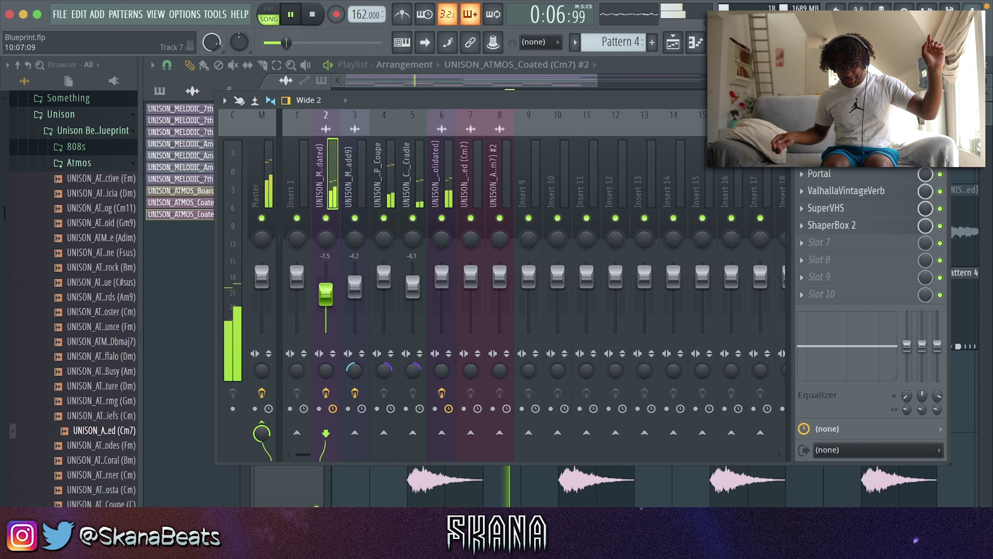
key("F9")
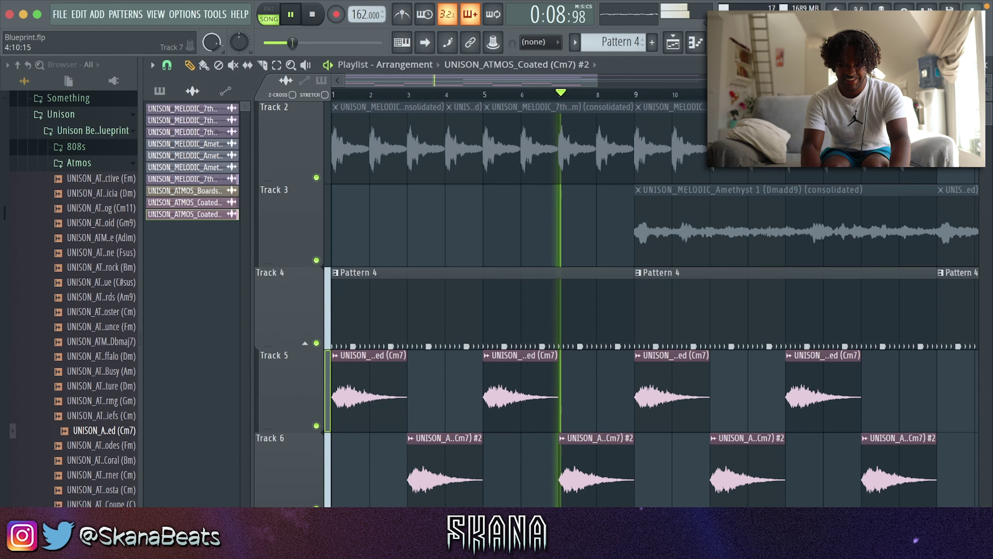
key("ctrl+s")
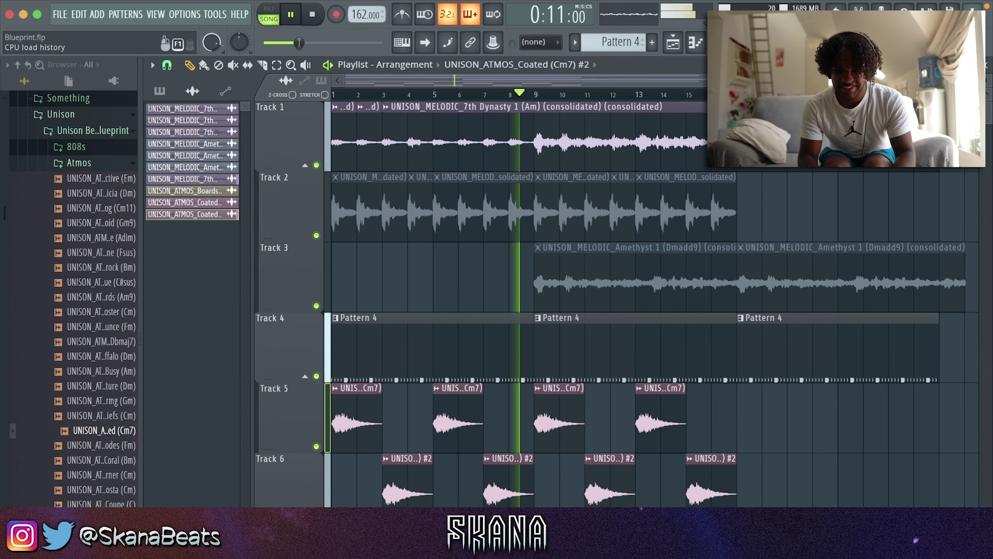
- Start an 808 line with UNISON_808_City (C) by drawing four consecutive C6 notes across bar 1
key("F6")
left_click(350, 113)
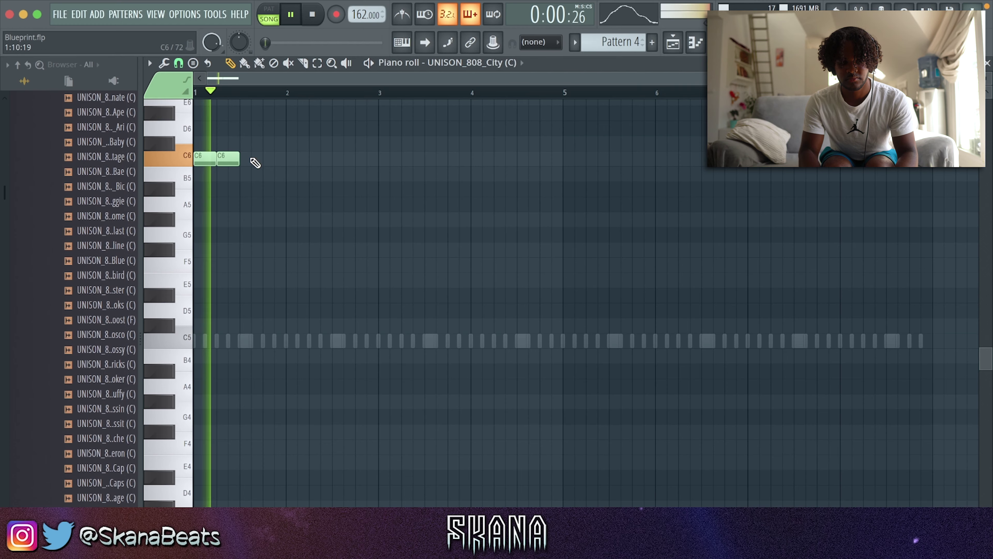
left_click(252, 159)
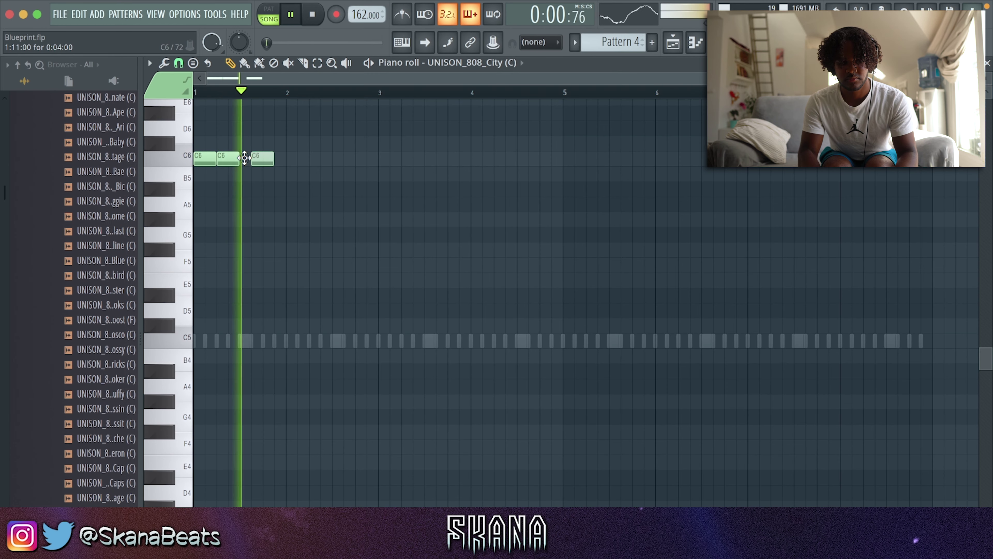
left_click(274, 159)
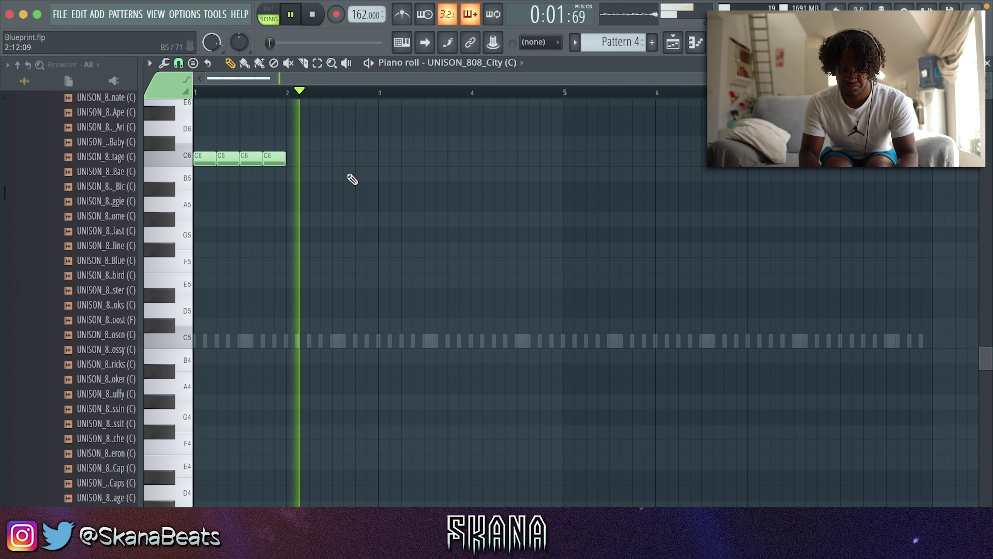
- Add a C6 note late in bar 2 and a G5 note at the start of bar 3 to the 808 line
left_click(352, 158)
left_click(380, 174)
key("space")
left_click_drag(380, 173, 379, 234)
key("space")
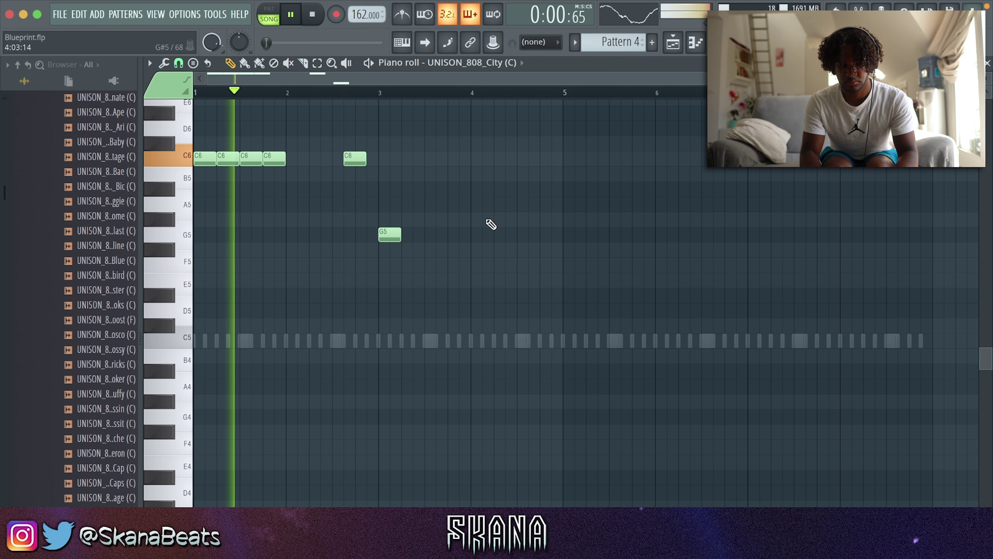
- Extend the 808 notes with quick legato over eight bars, lower the C6 notes to C5 and raise bar 6's last note to D#5
key("ctrl+l")
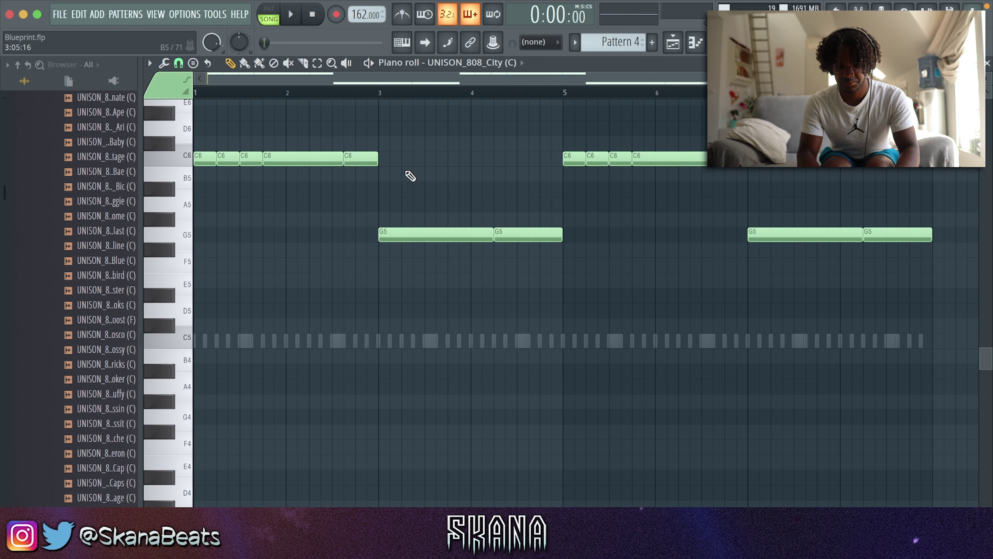
key("space")
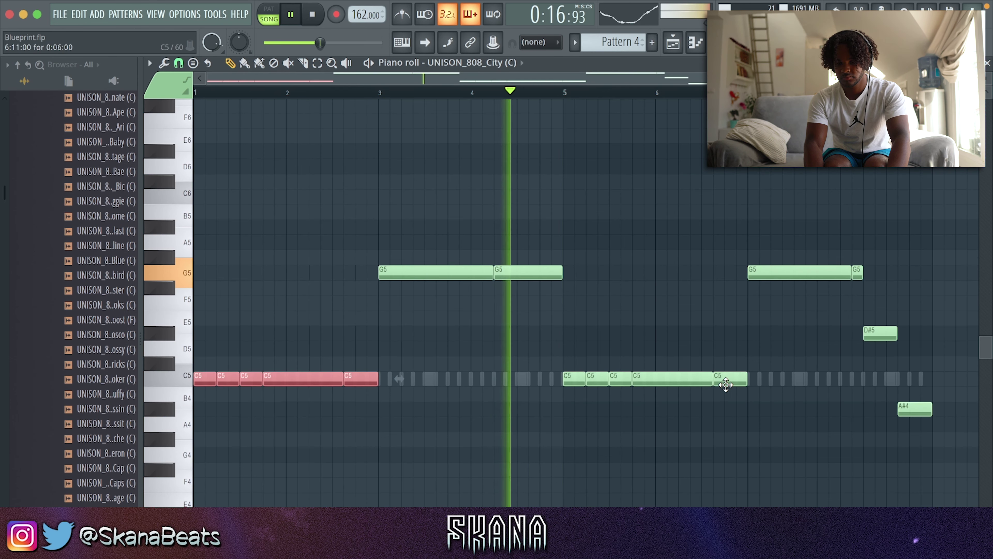
left_click_drag(723, 347, 723, 336)
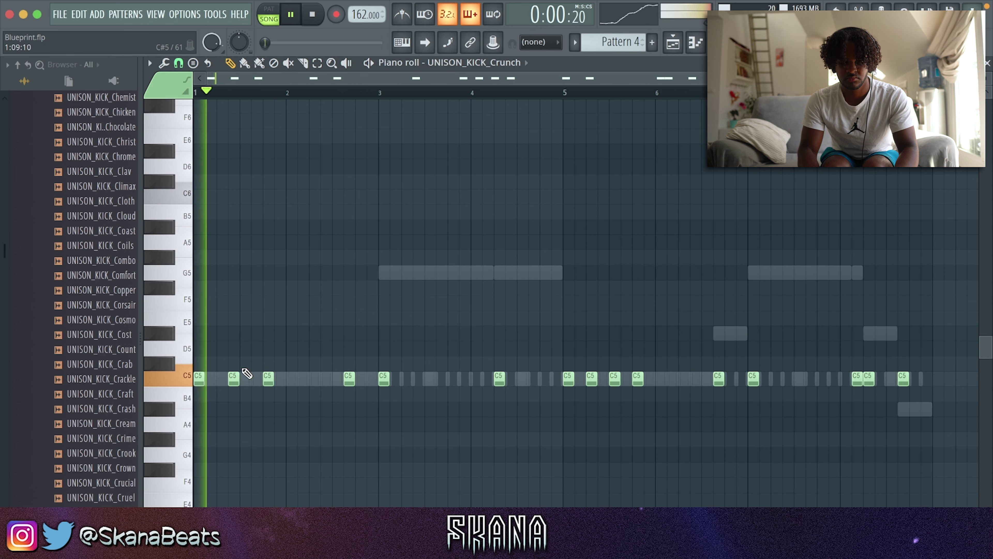
- Refine the UNISON_KICK_Crunch pattern by adding C5 hits in bars 2, 4 and 6 and removing hits in bars 1, 5 and 8
left_click(371, 378)
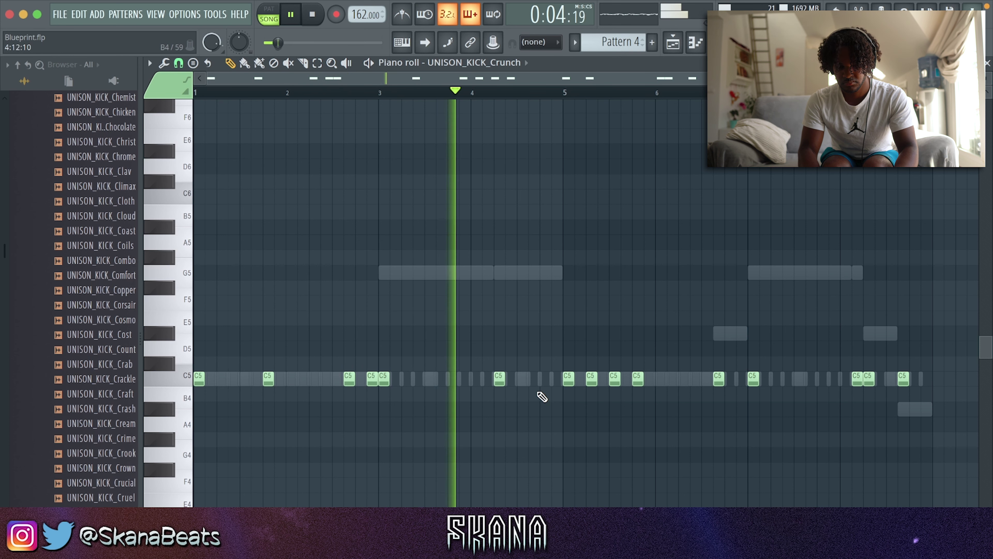
left_click(531, 378)
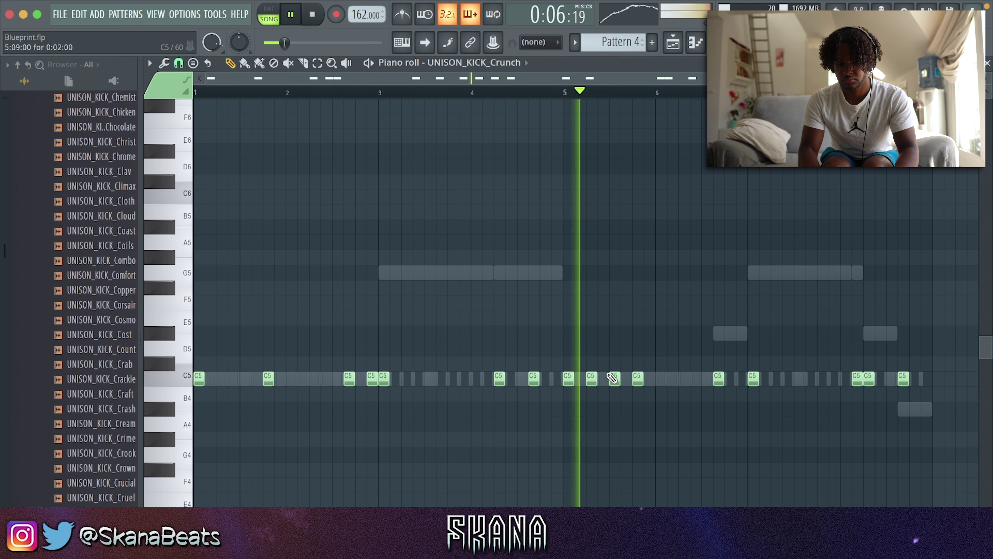
right_click(590, 379)
right_click(614, 378)
left_click(741, 378)
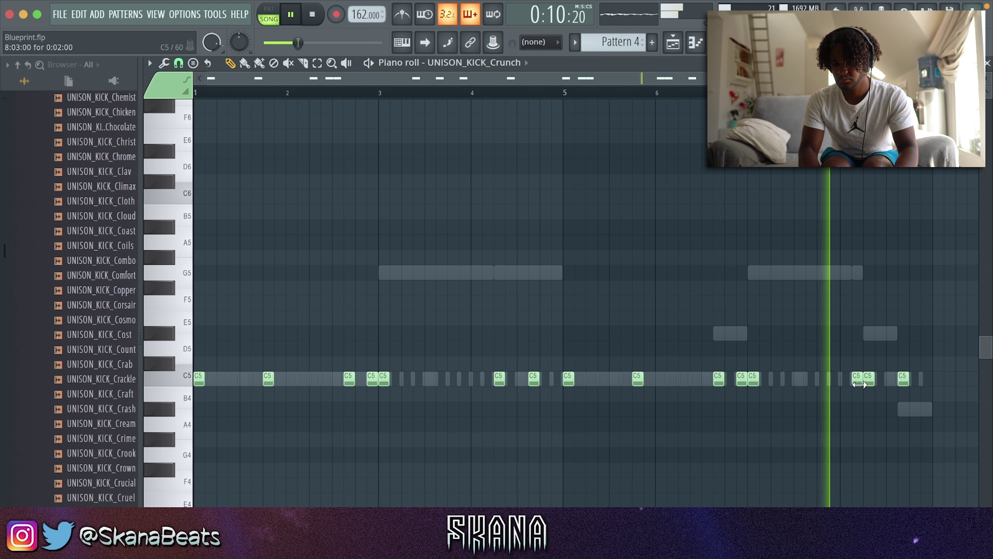
right_click(857, 379)
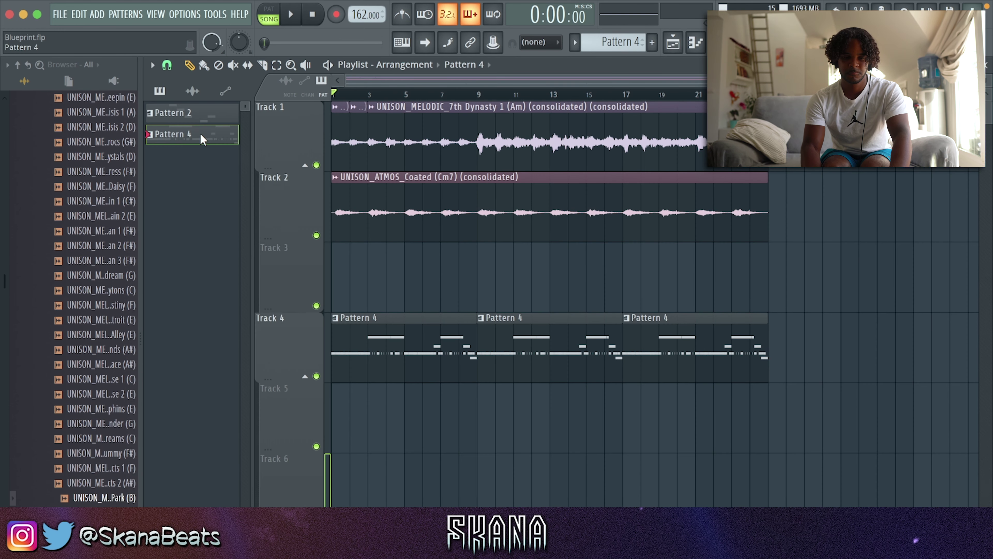
- Split Pattern 4 into separate patterns by channel
right_click(200, 136)
left_click(256, 362)
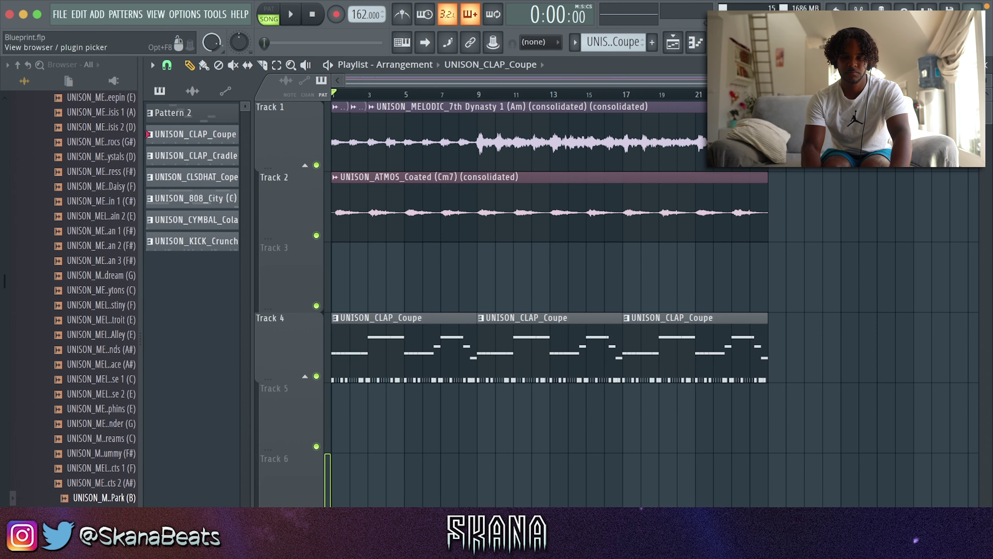
- Replace the combined Track 4 clips with the split patterns stacked from Track 5 down at bar 9, and repeat them along the arrangement
key("alt+F8")
left_click(53, 246)
left_click_drag(80, 138, 372, 437)
left_click(116, 325, "super")
key("Delete")
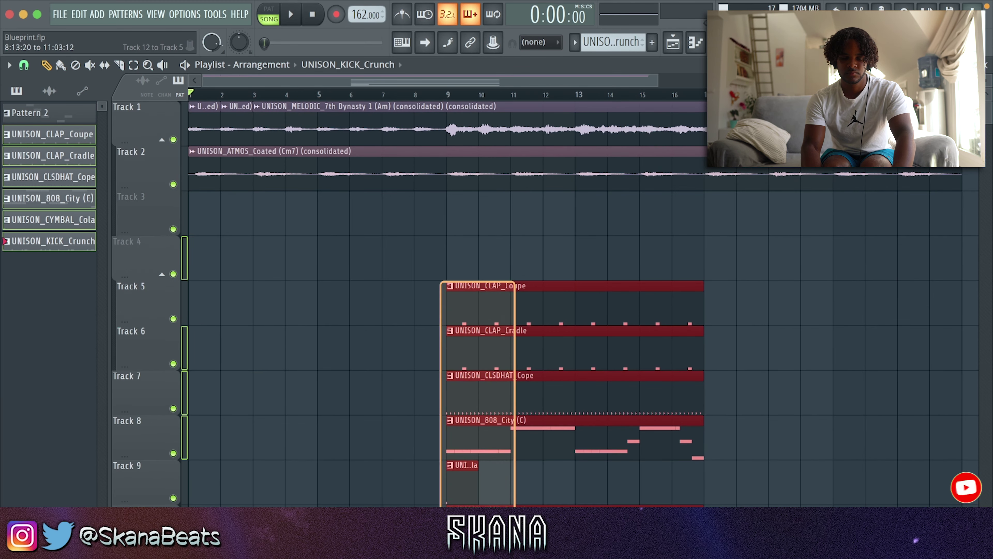
key("ctrl+b")
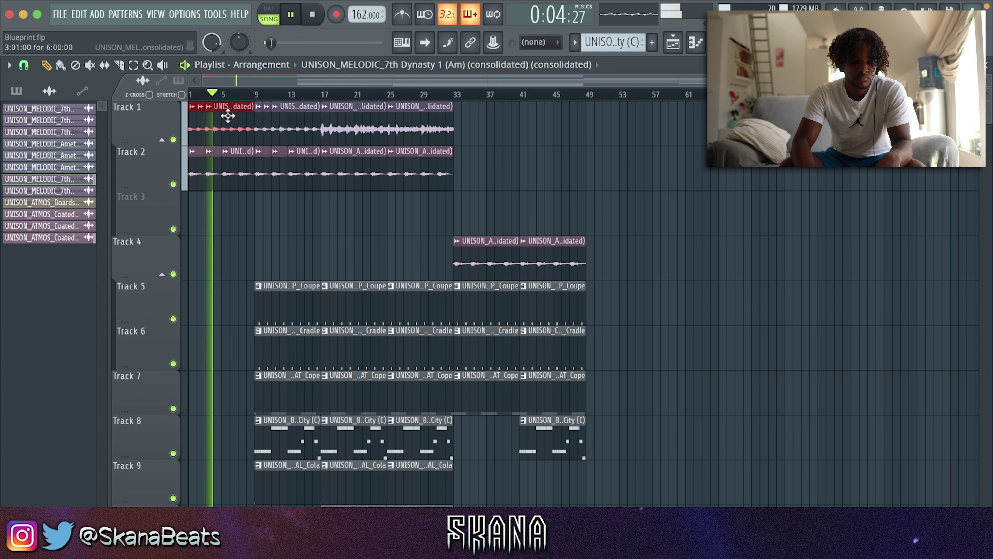
- Clear the Track 1 melody clips from bars 9 to 17 and place a consolidated 7th Dynasty melody clip on Track 3 there
double_click(227, 115)
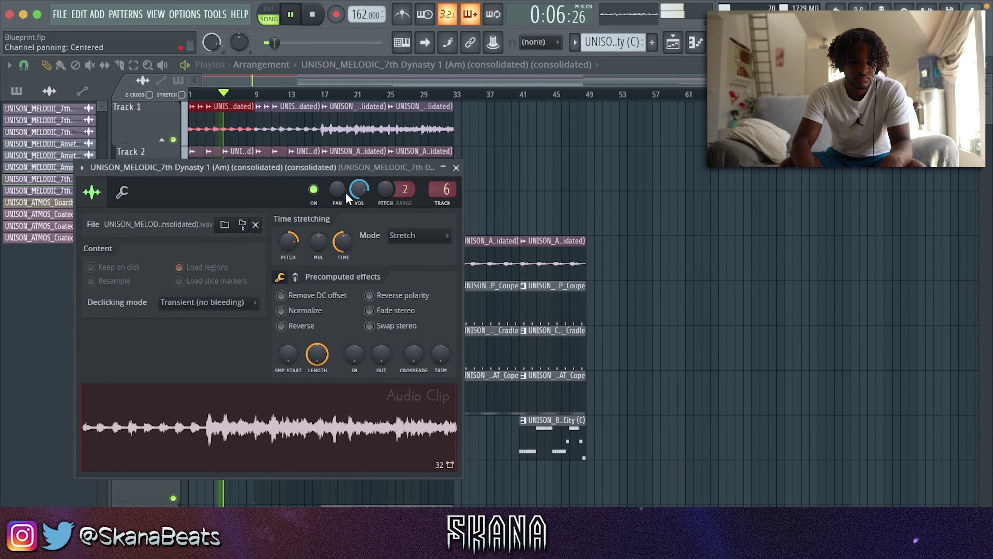
left_click(530, 199)
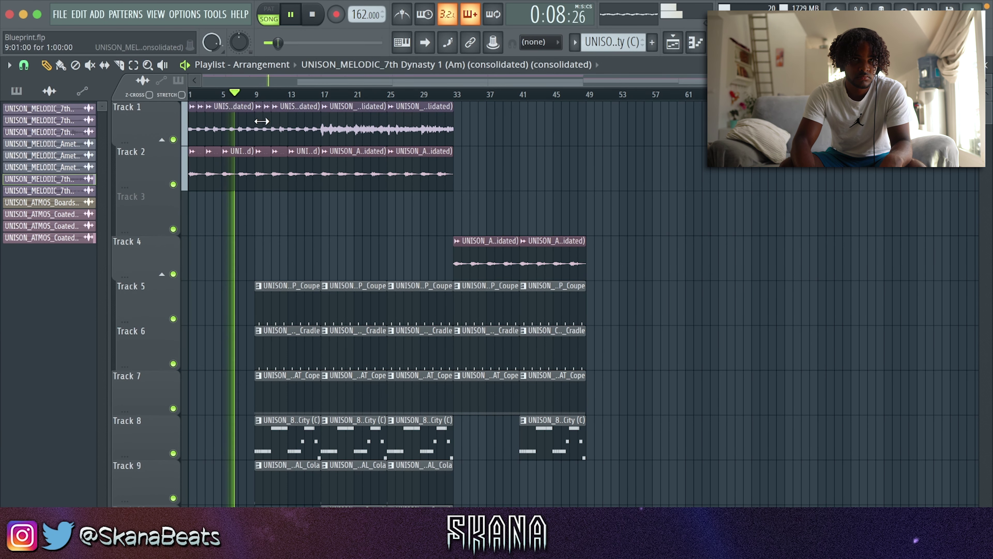
left_click(256, 99)
key("ctrl+s")
right_click(296, 129)
right_click(260, 124)
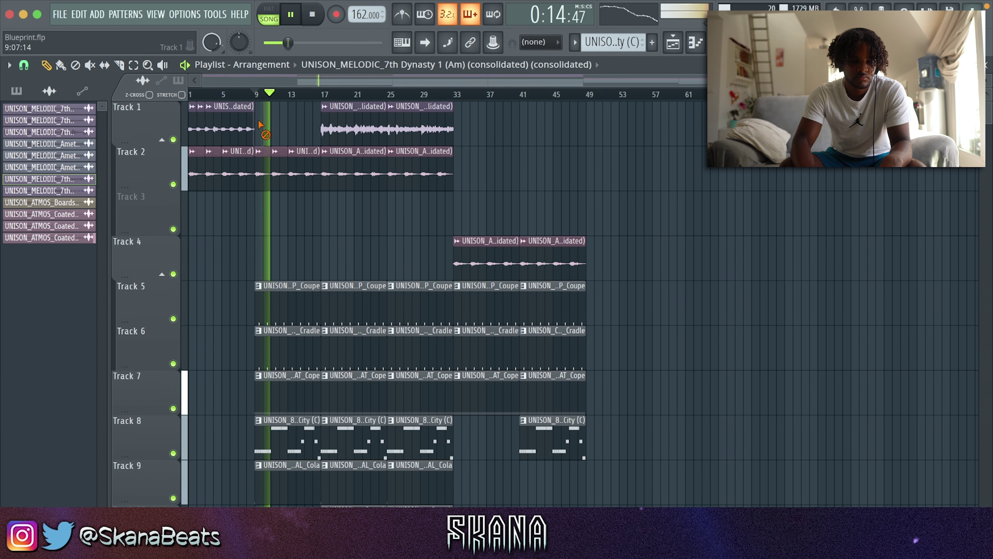
left_click(258, 217)
right_click(304, 215)
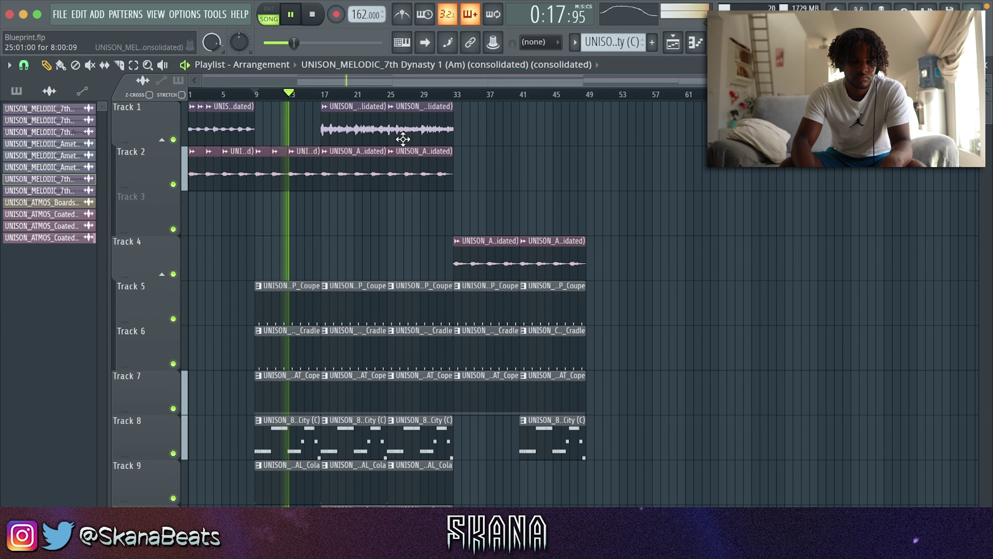
left_click(258, 212)
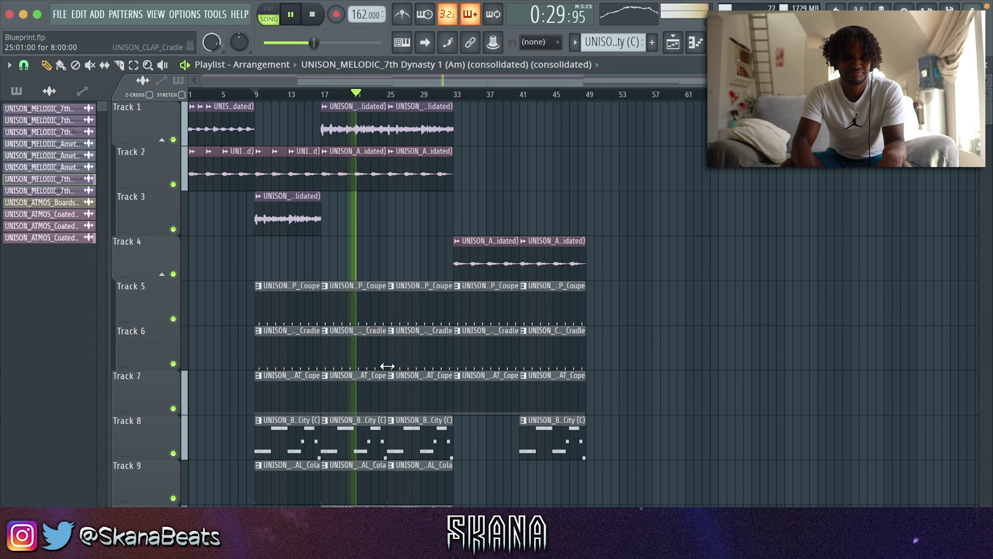
- Shorten the closed hat clip starting at bar 17 on Track 7 to seven bars
left_click(387, 387)
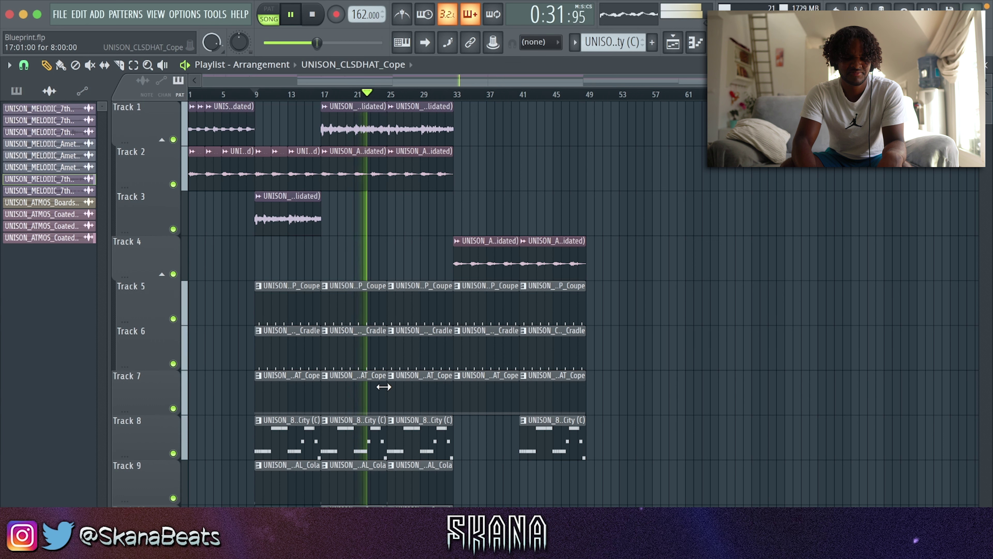
left_click(381, 386)
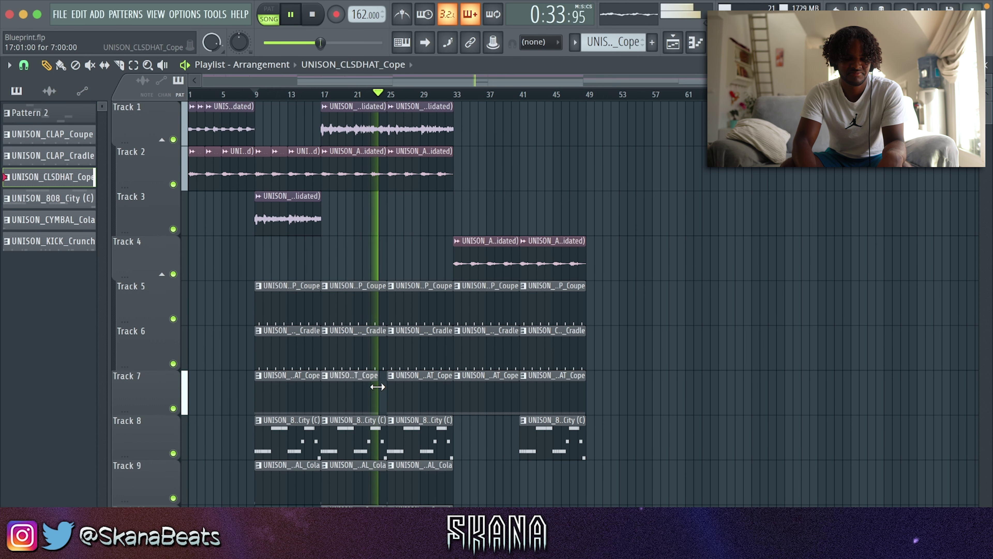
key("ctrl+s")
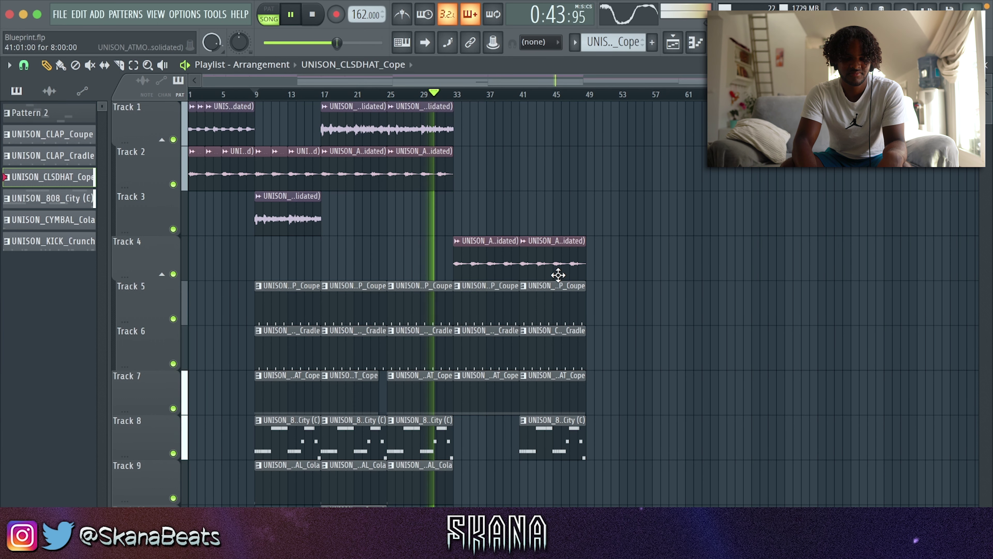
- Duplicate all clips between bars 9 and 49 so the copy starts at bar 49, and rearrange its opening melody and atmos clips
left_click_drag(617, 127, 270, 505)
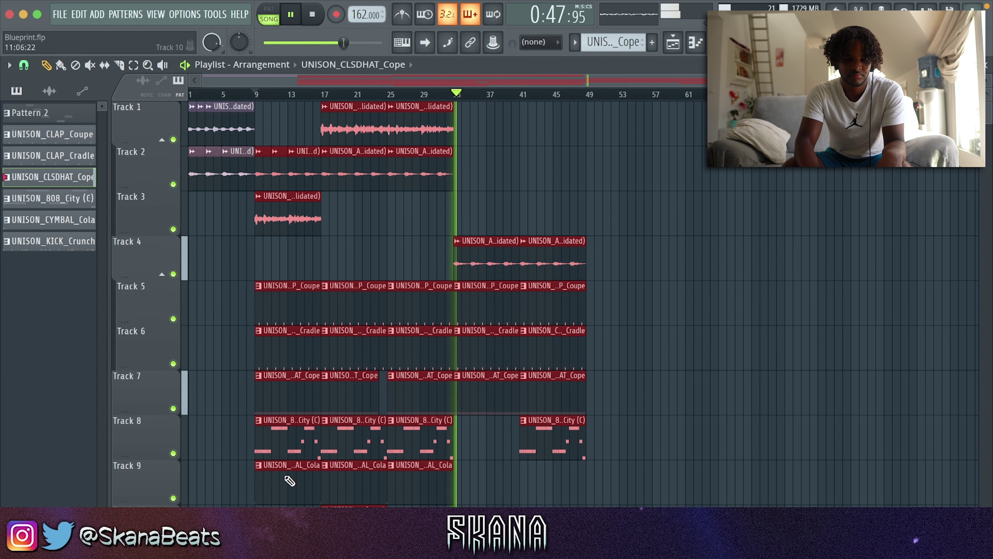
key("ctrl+b")
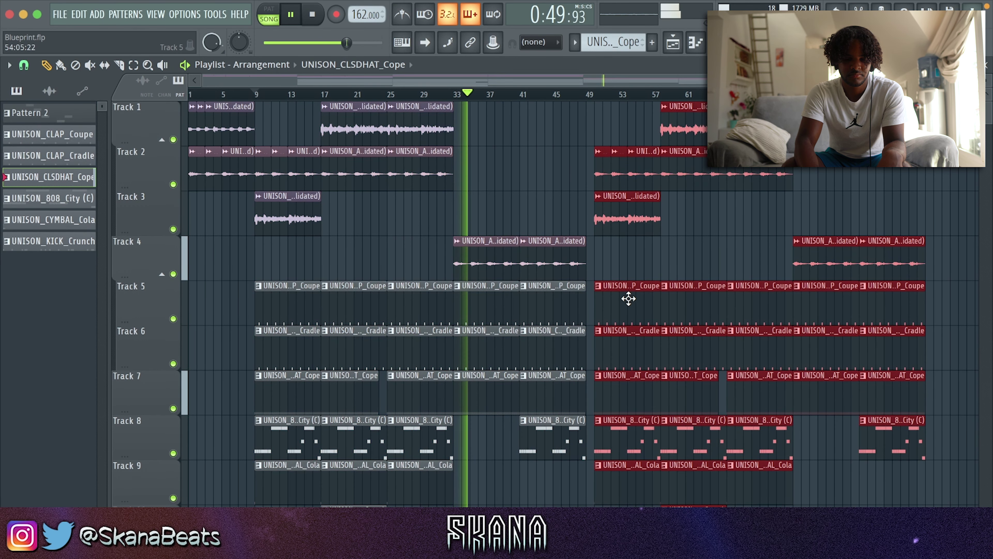
left_click(620, 299)
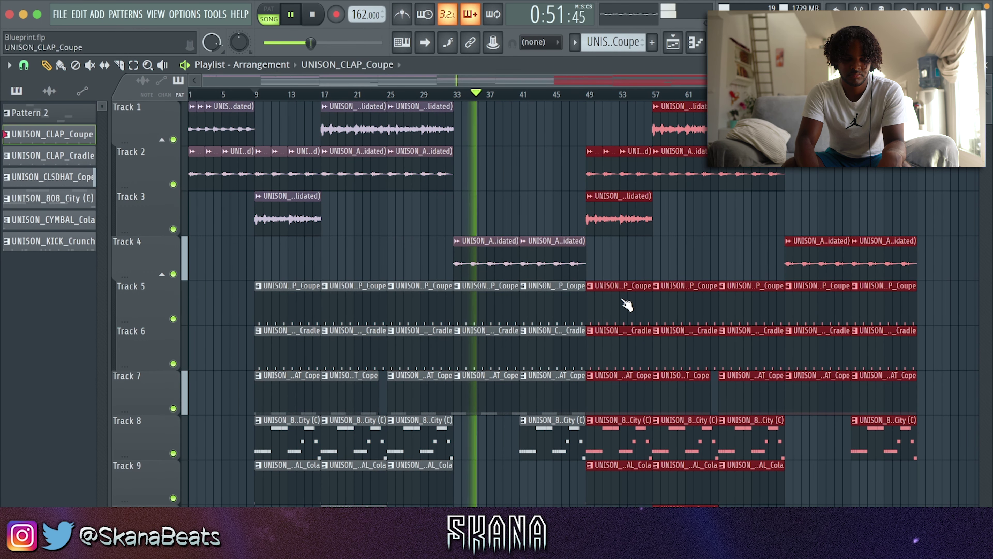
left_click(617, 243)
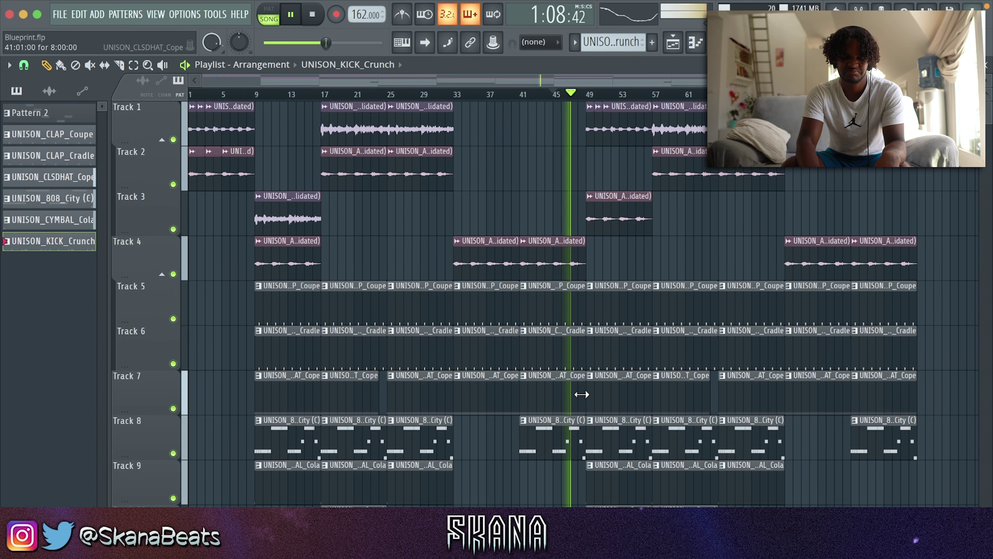
- Shorten both clap clips and the closed hat clip starting at bar 41 to seven bars, and save the project
left_click_drag(573, 351, 570, 317)
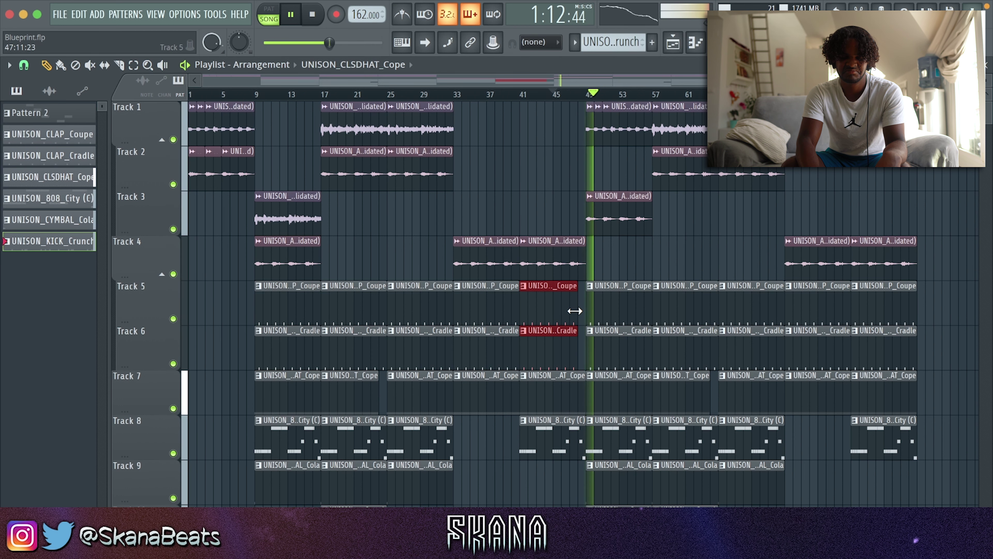
left_click(581, 395)
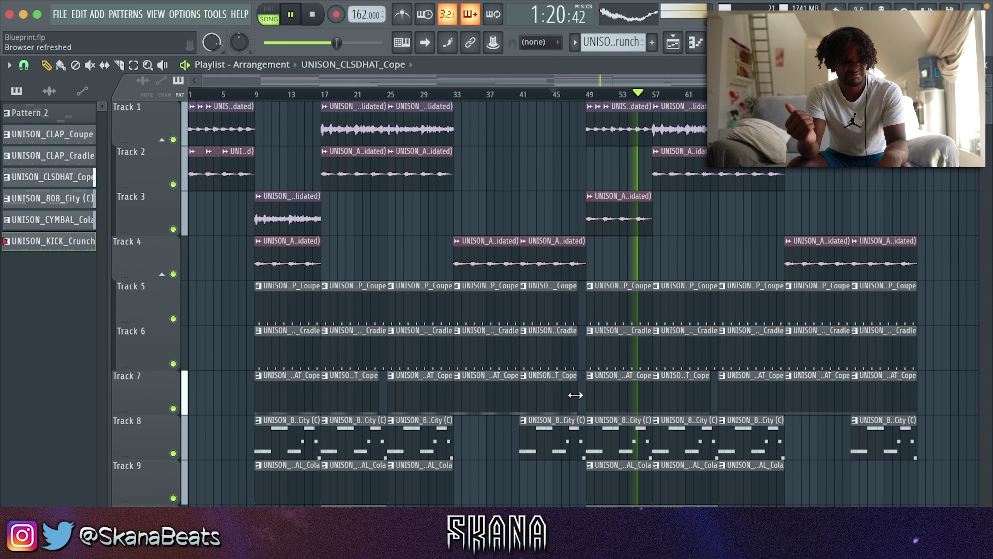
key("super+s")
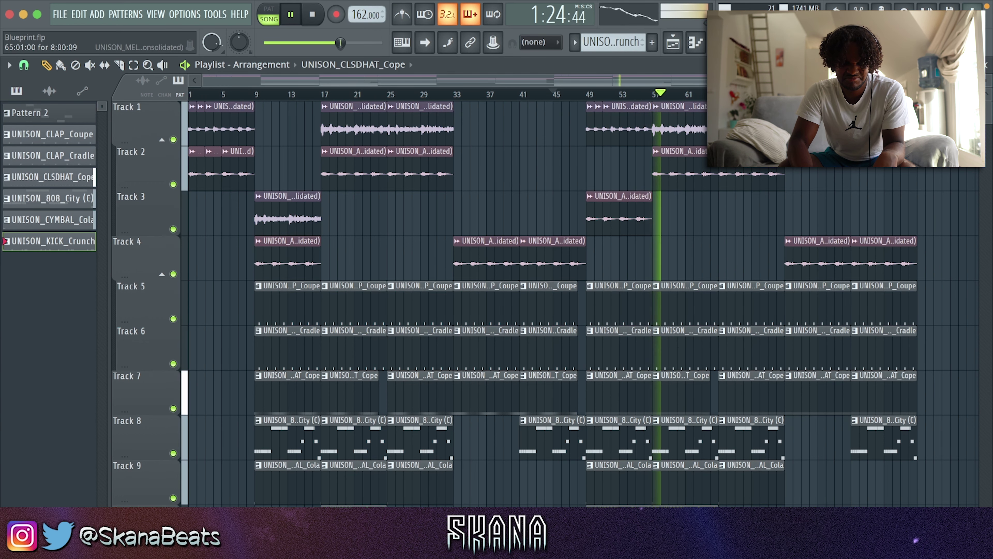
- Route the closed hat, 808, cymbal, kick and UNISON_MELODIC_Can't You See (E) #2 channels to mixer tracks 9 to 13
left_click(741, 42)
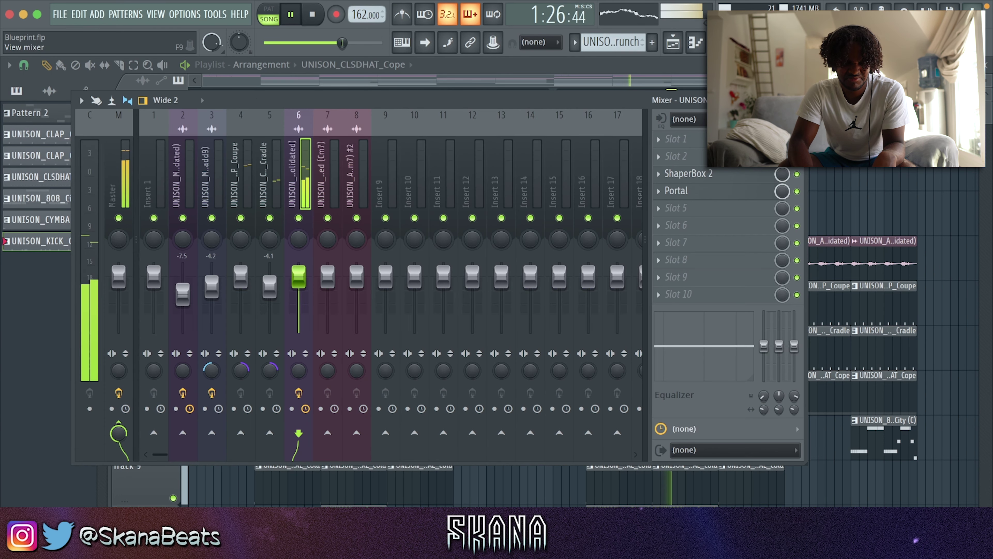
left_click(719, 42)
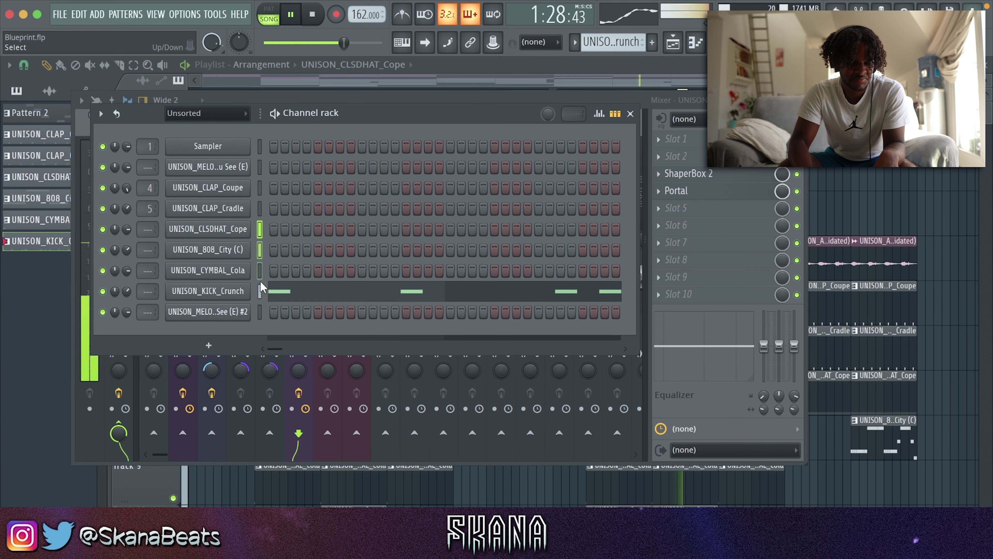
key("ctrl+shift+l")
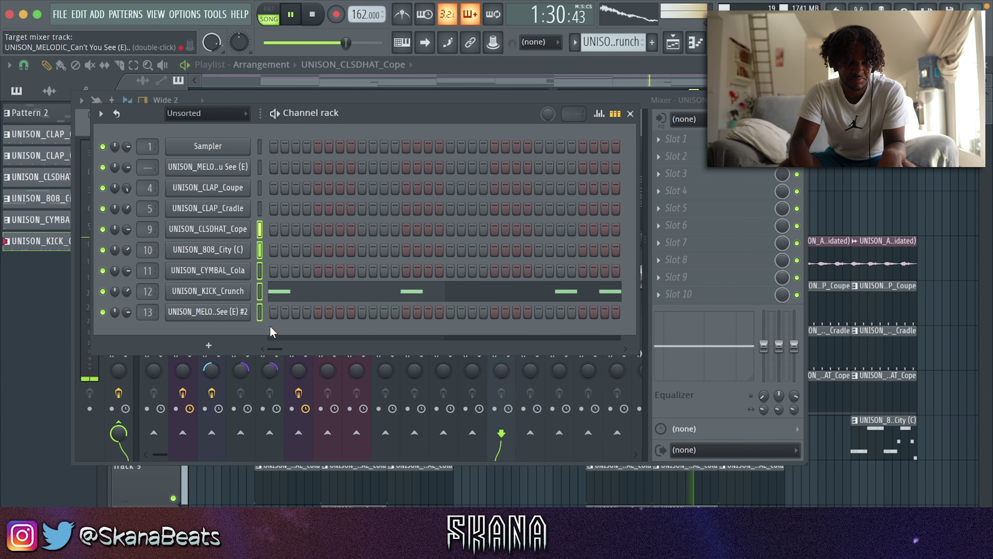
left_click(630, 114)
left_click(464, 223)
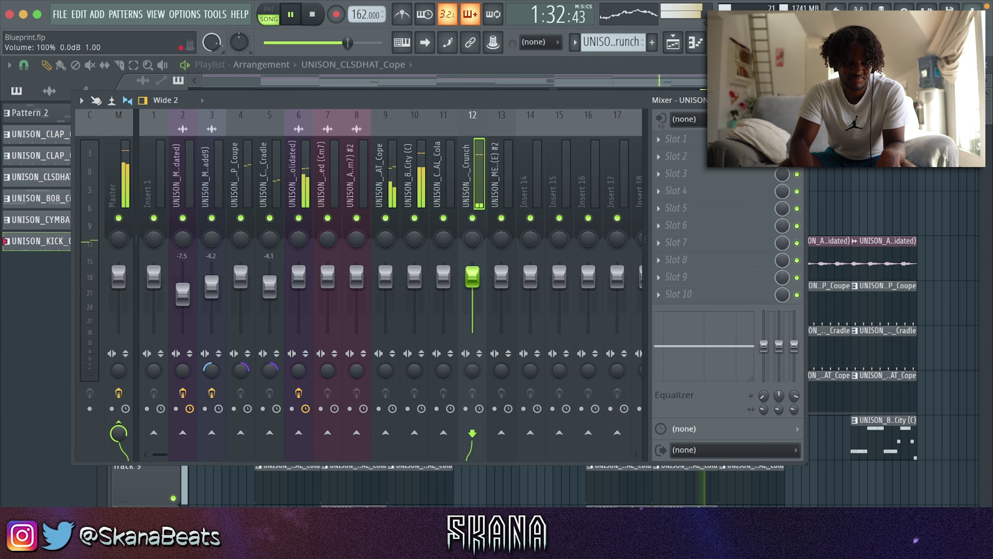